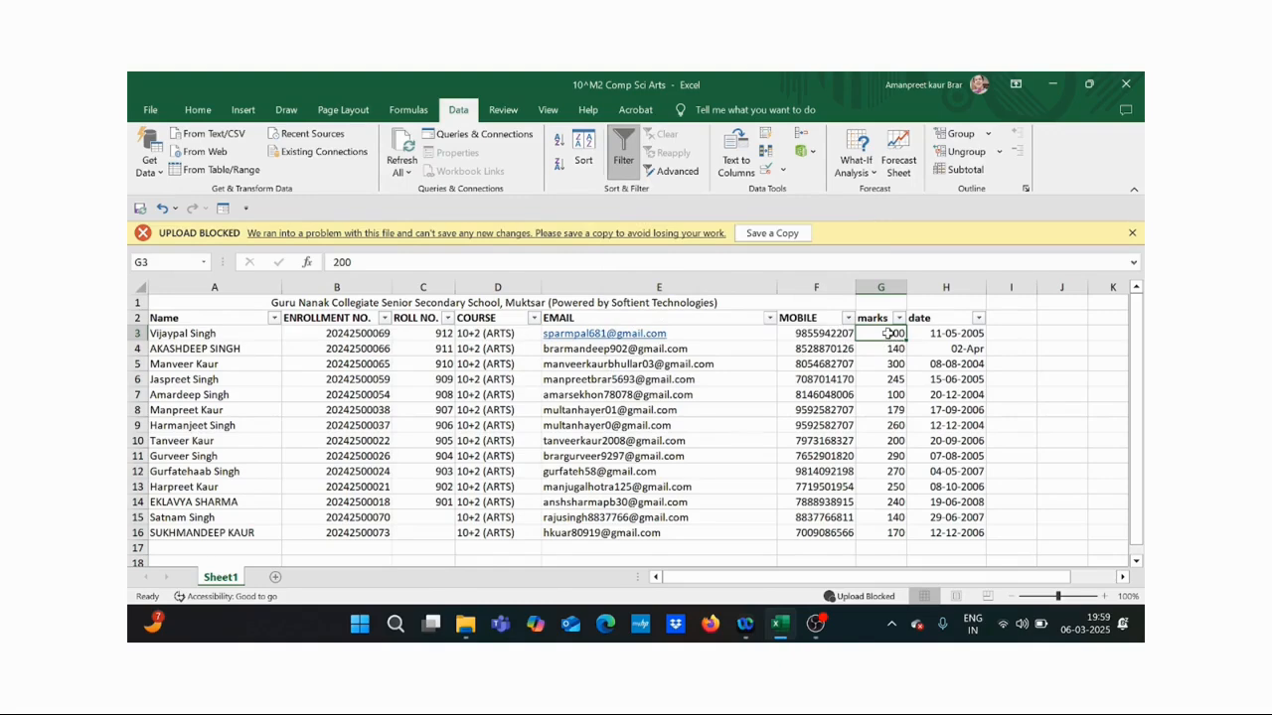
- Toggle the Data tab Filter off and back on for the student records header row
left_click(622, 144)
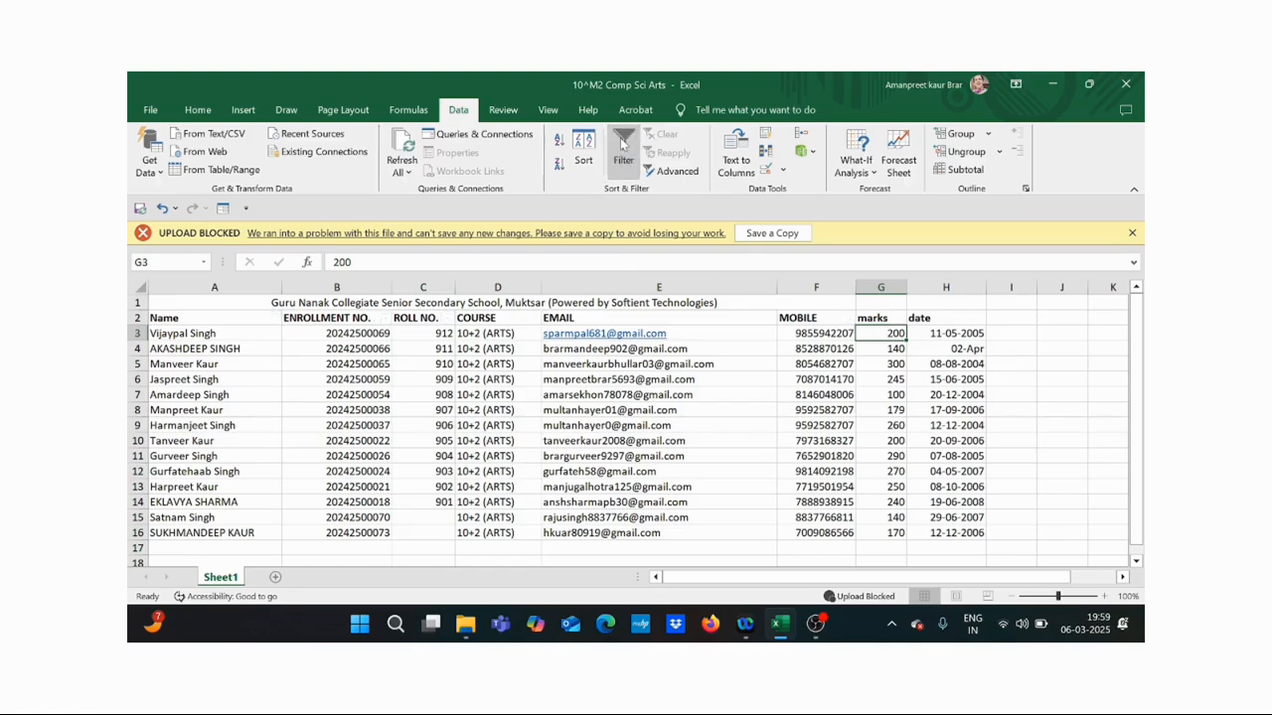
left_click(620, 137)
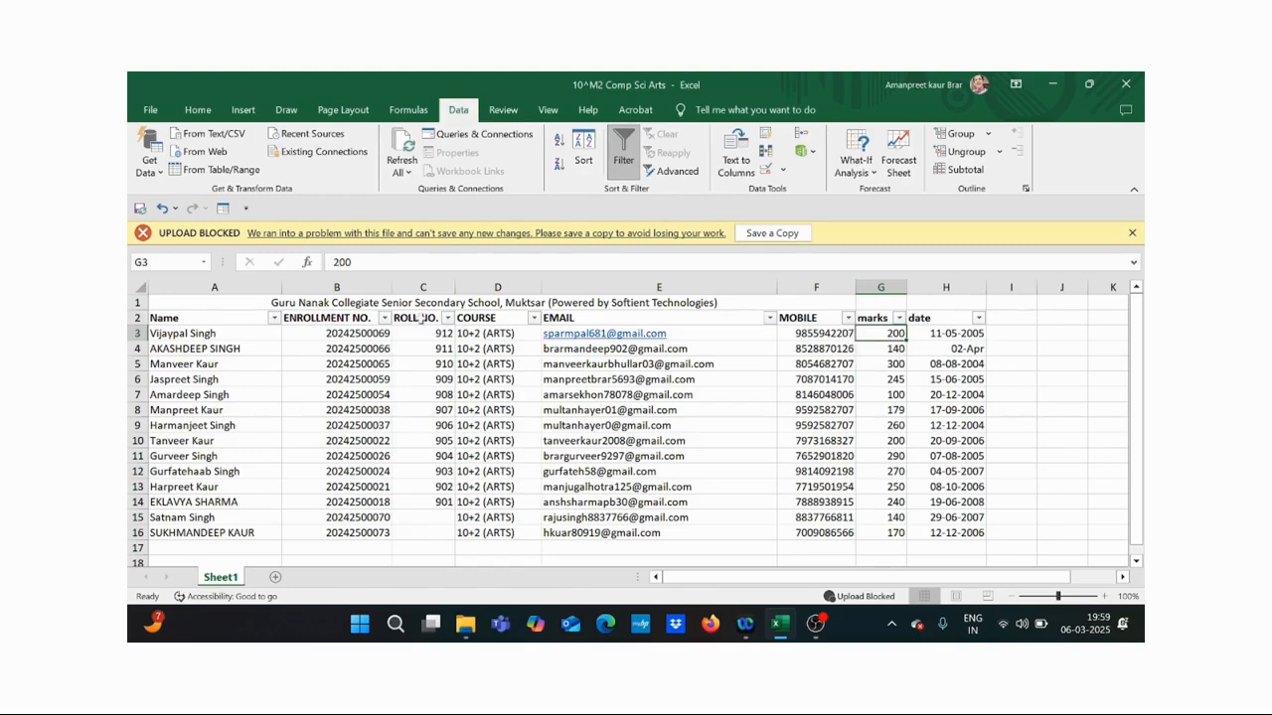
right_click(889, 334)
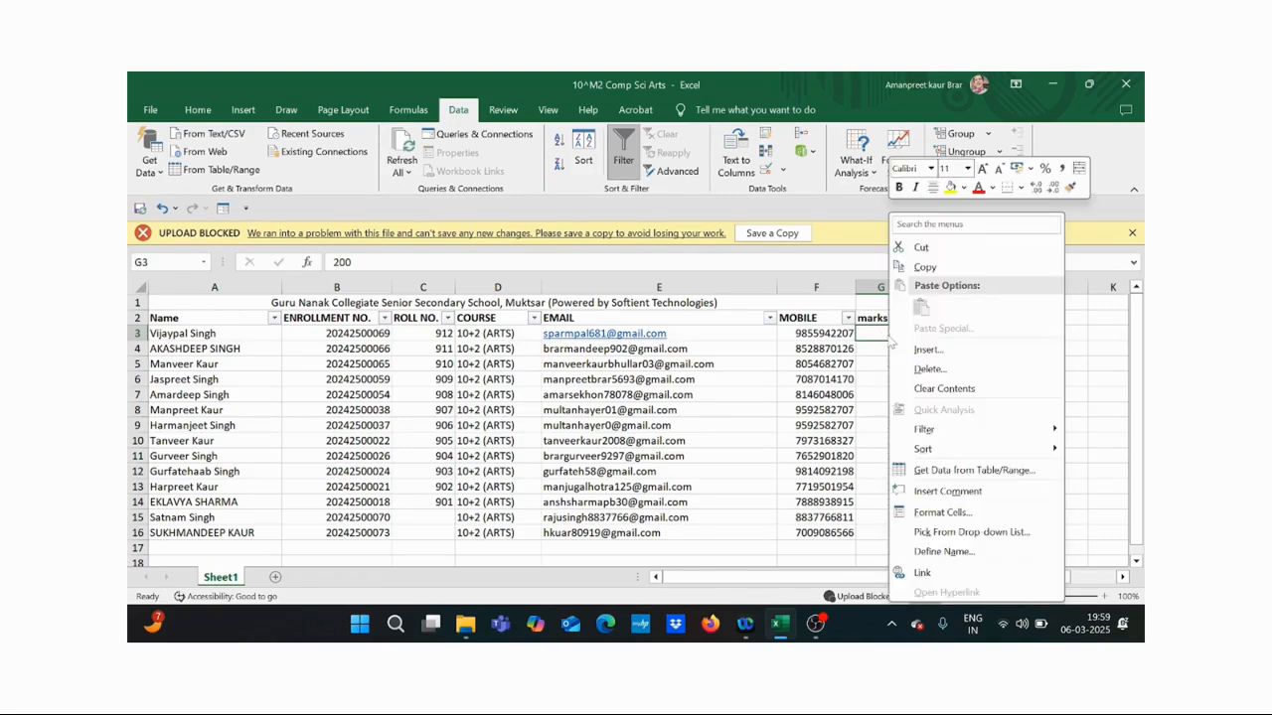
mouse_move(941, 430)
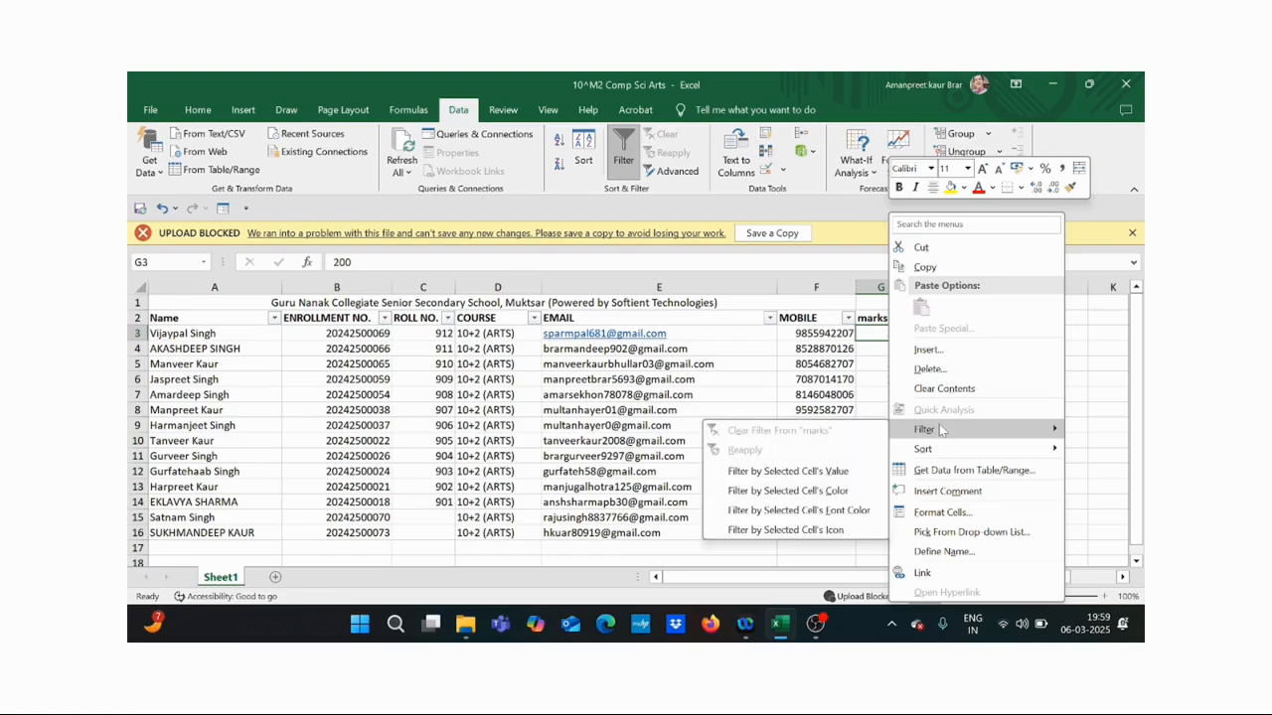
left_click(830, 473)
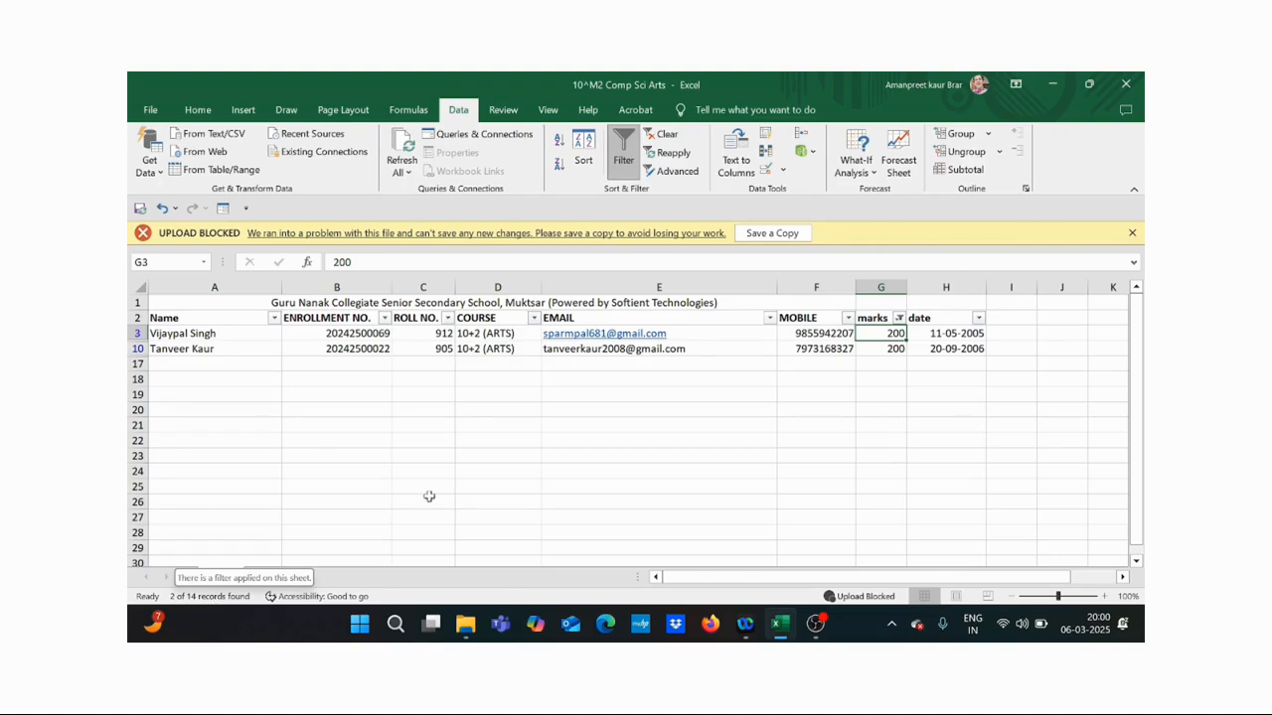
left_click(900, 318)
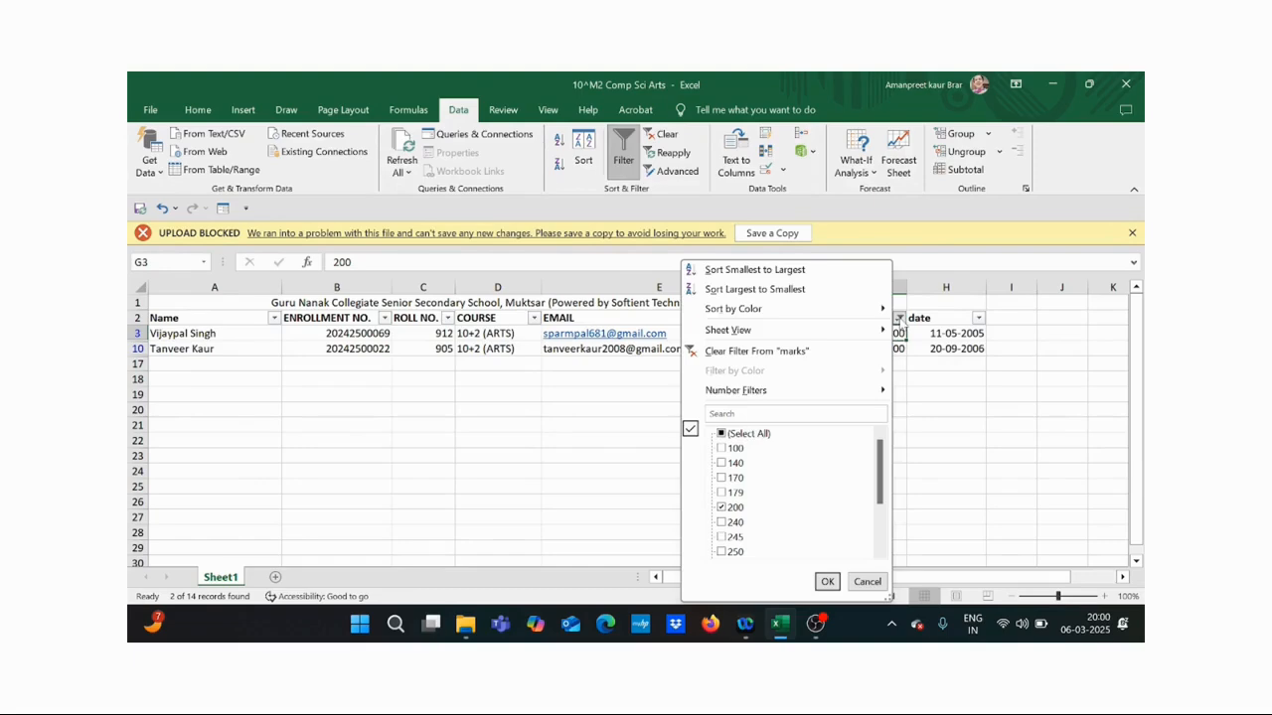
left_click(777, 352)
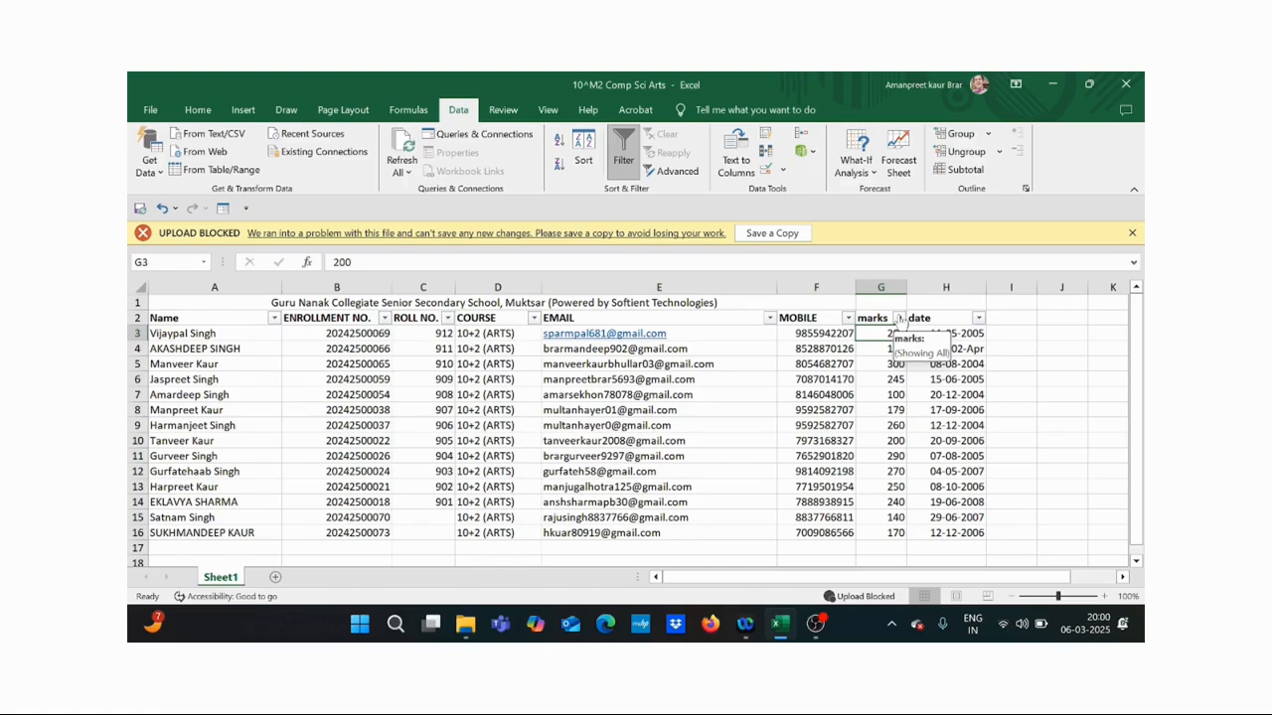
left_click(899, 318)
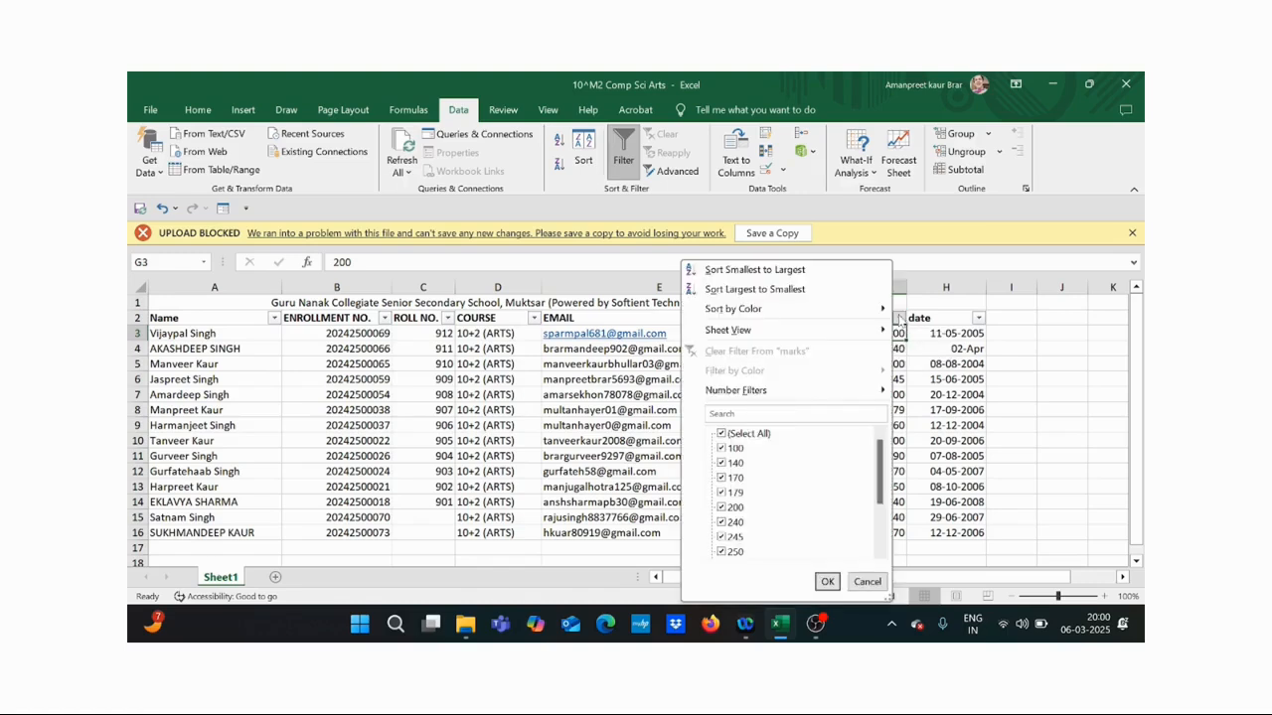
mouse_move(840, 394)
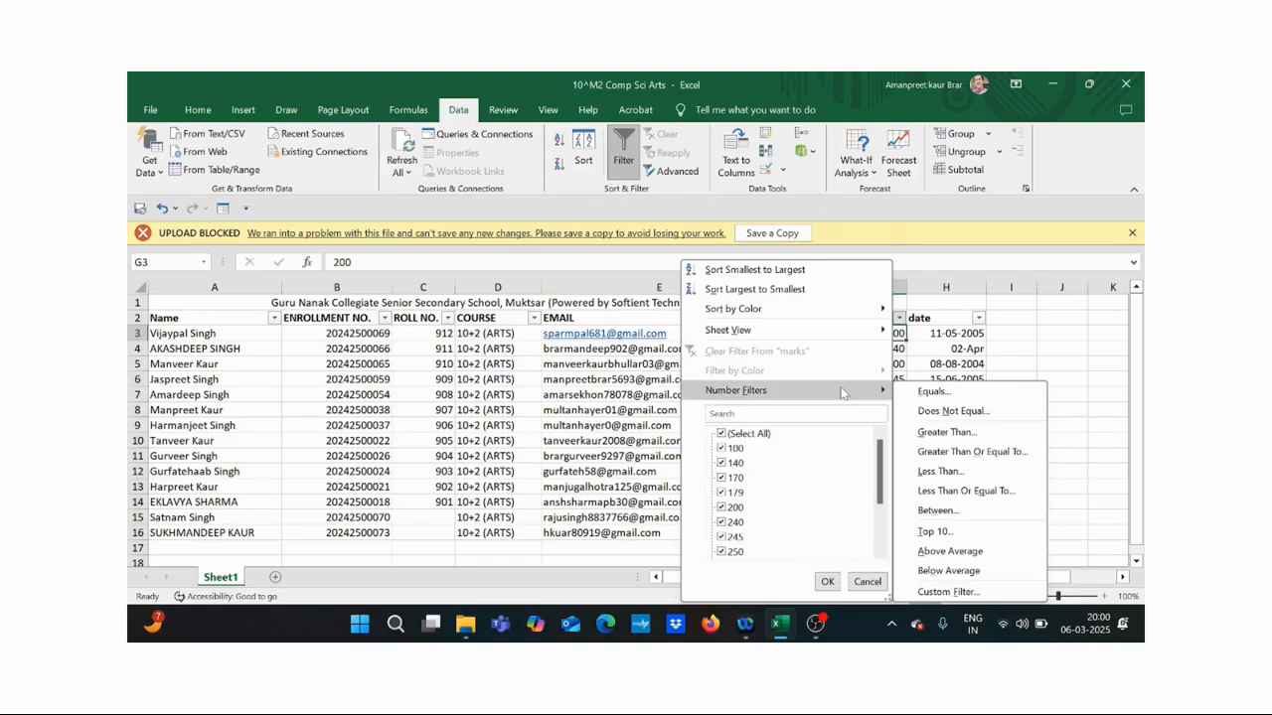
left_click(930, 396)
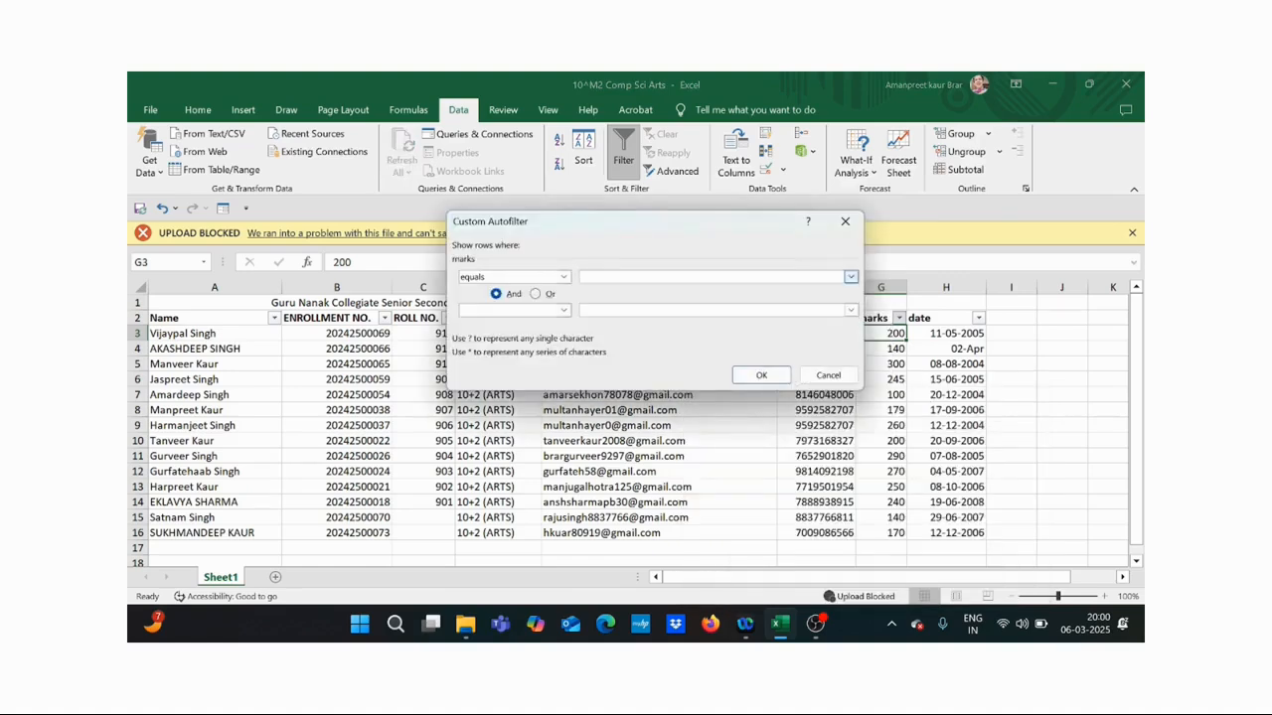
type("200")
left_click(761, 377)
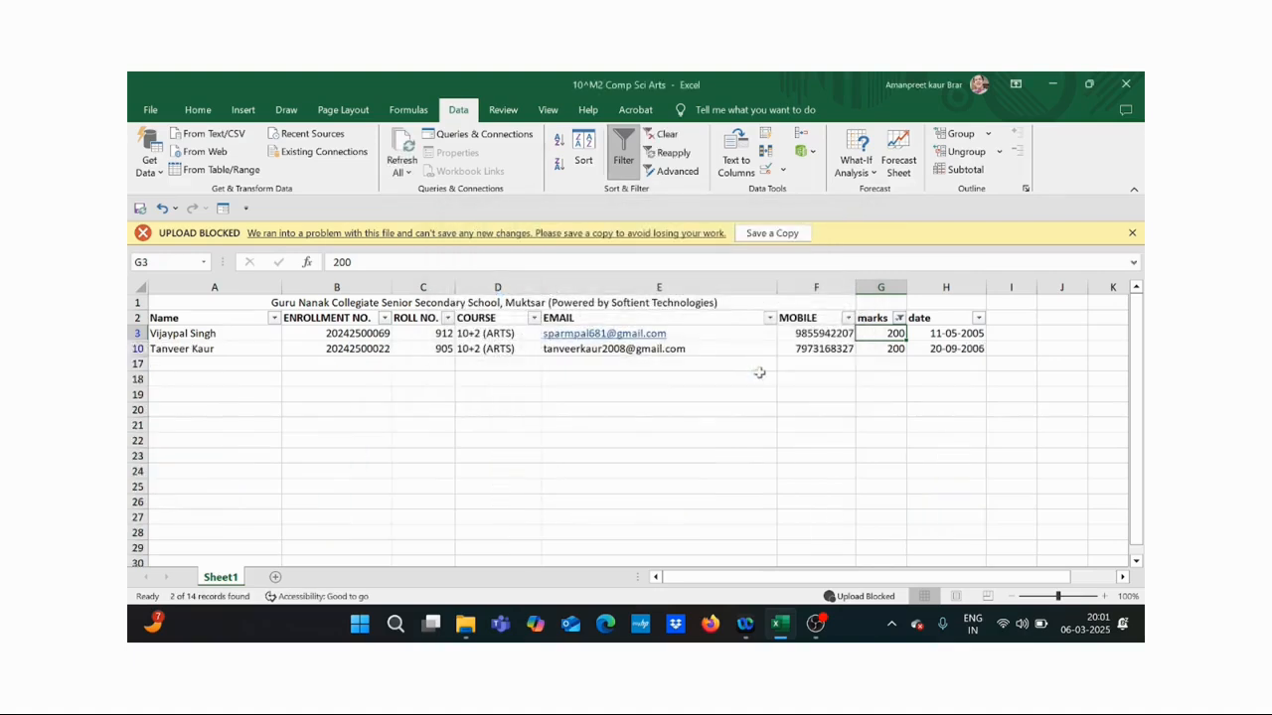
left_click(898, 318)
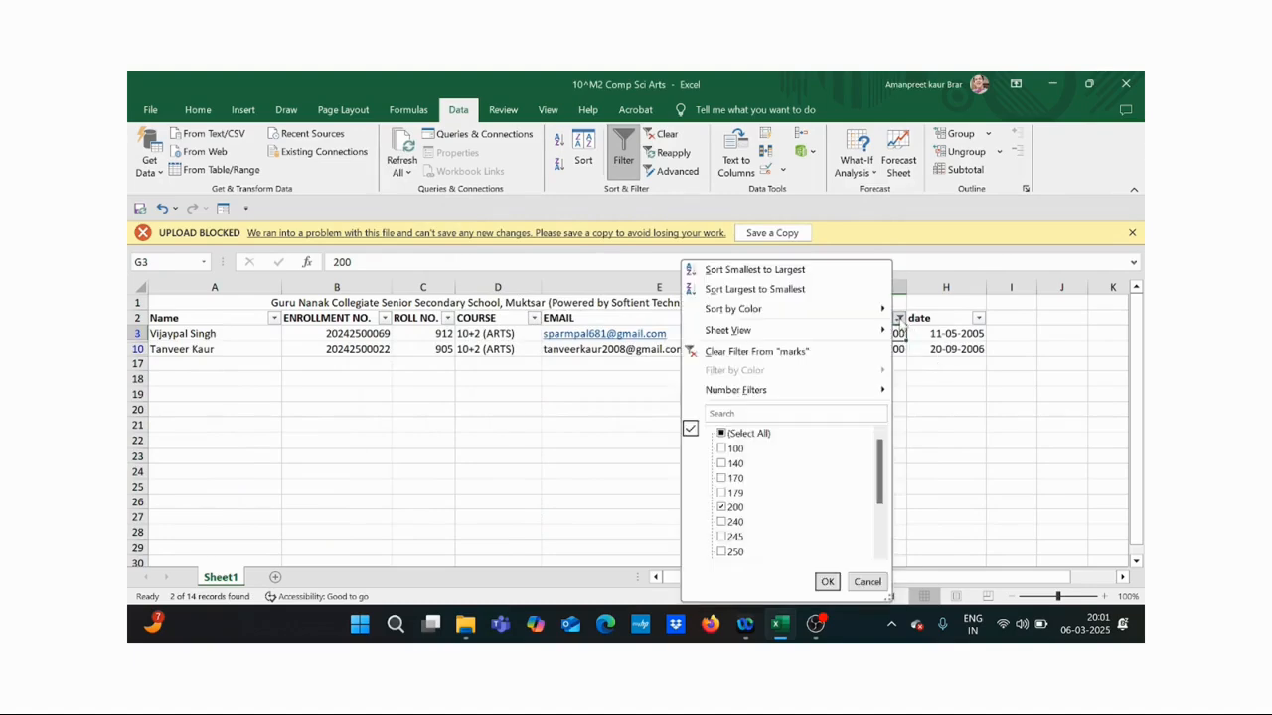
left_click(811, 352)
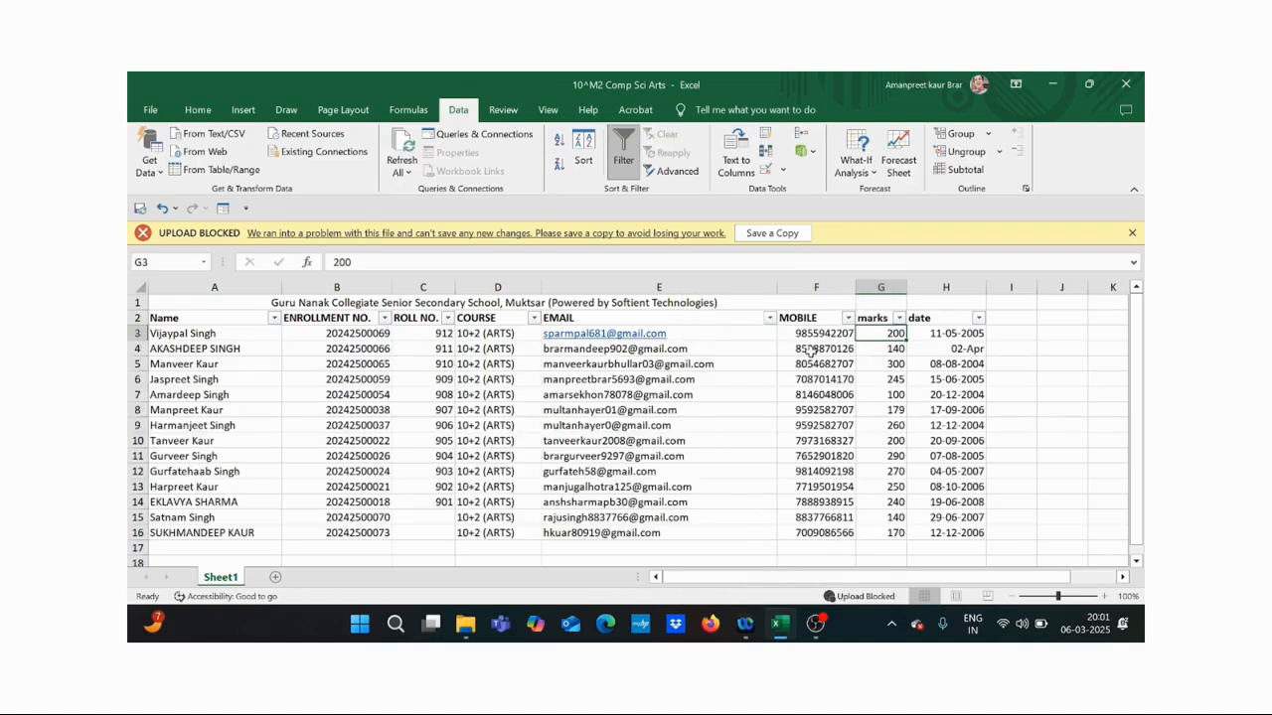
left_click(898, 318)
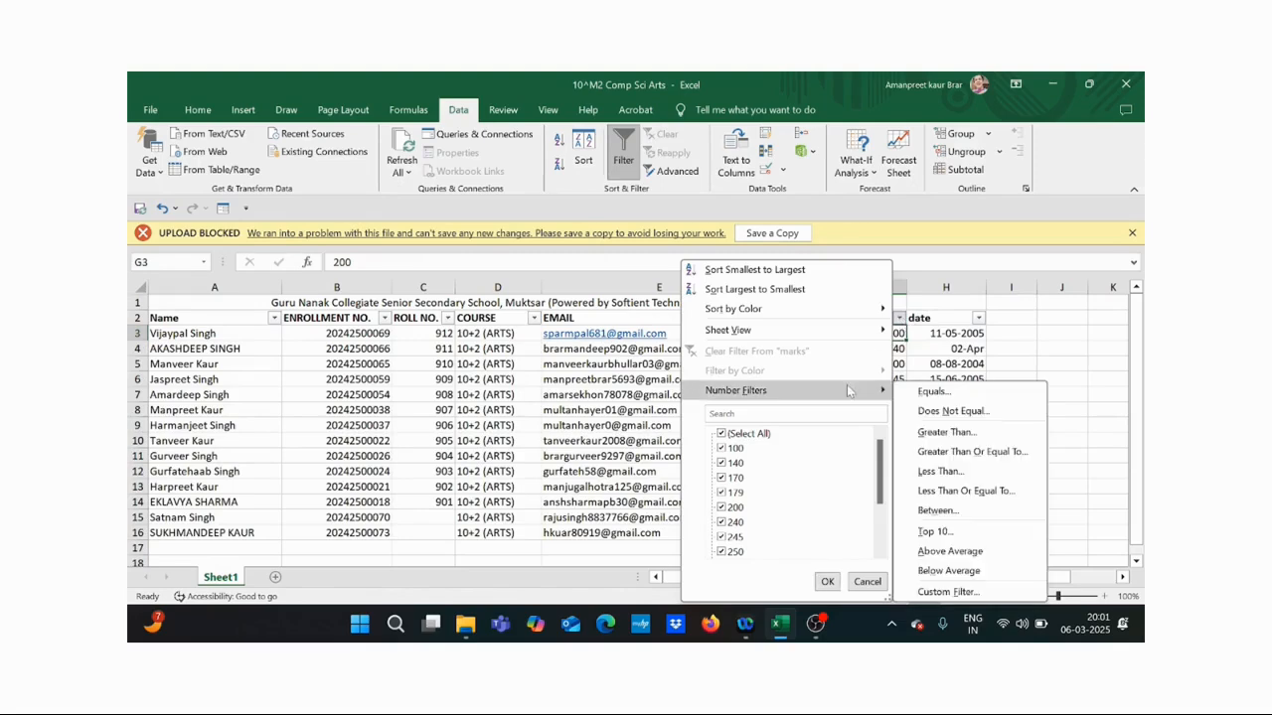
left_click(925, 412)
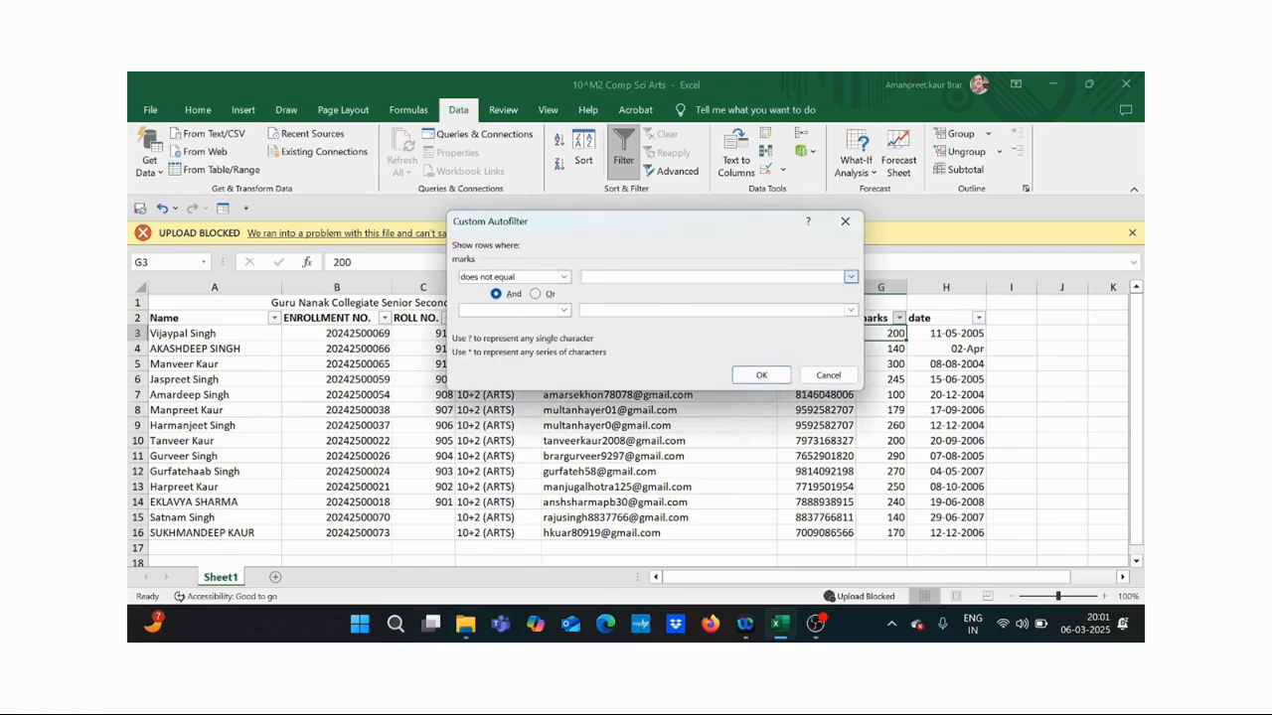
type("200")
left_click(735, 374)
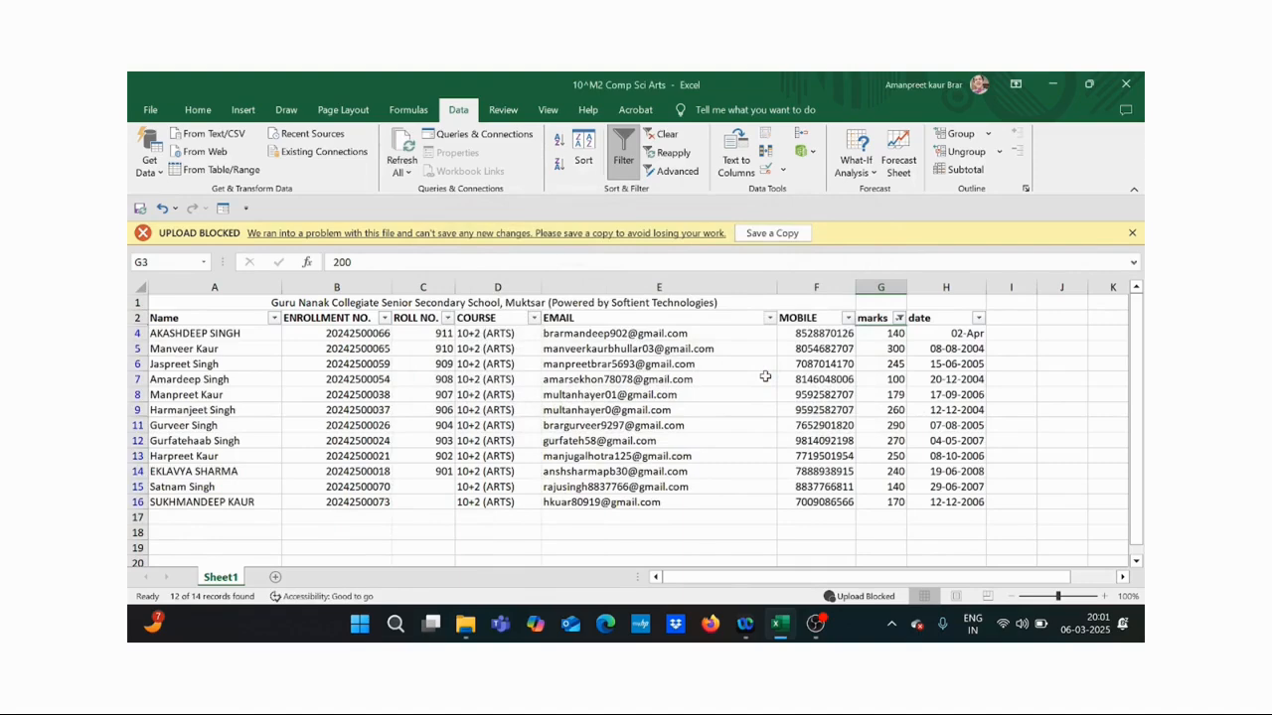
left_click(900, 318)
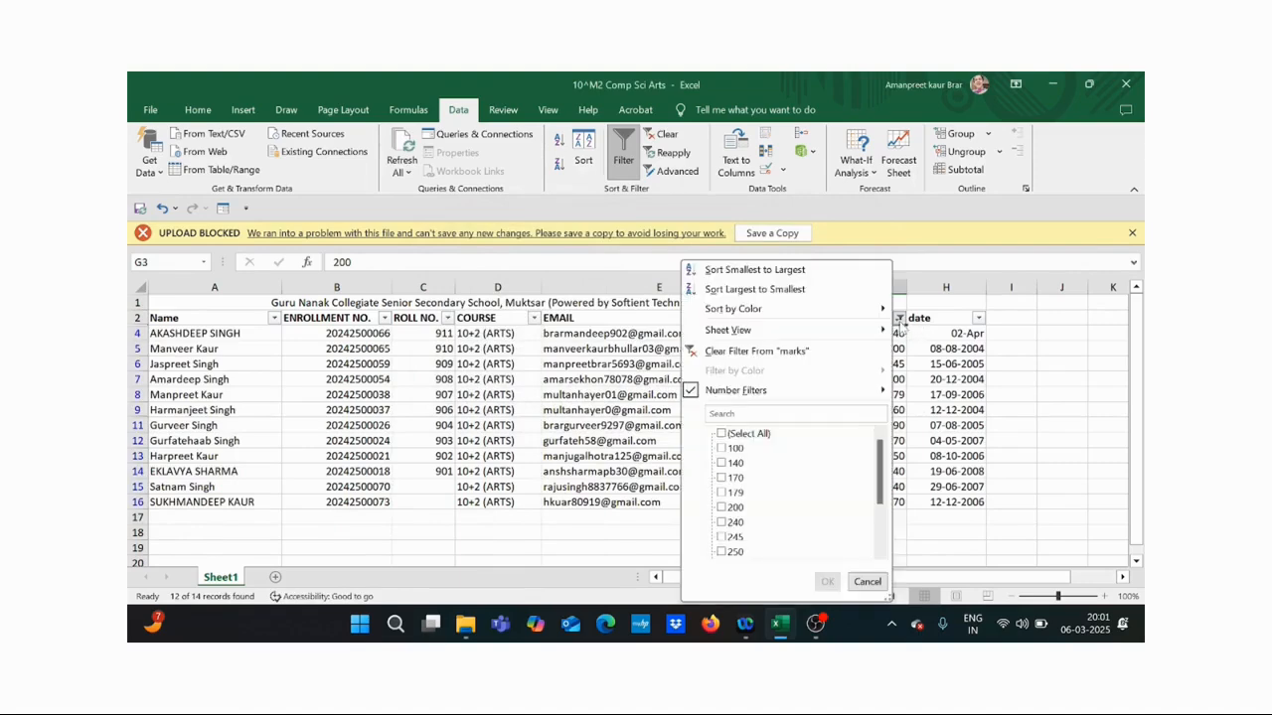
left_click(797, 354)
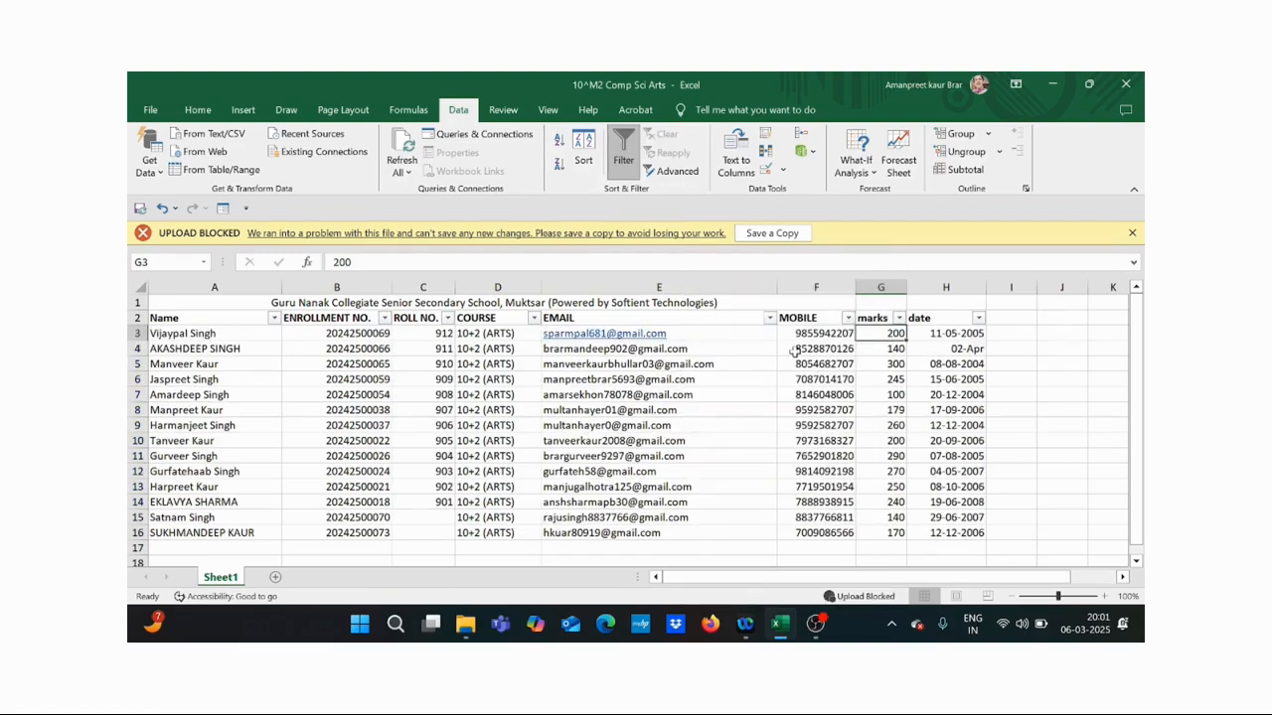
- Filter the marks column to values greater than 250, leaving 4 of 14 students
left_click(901, 320)
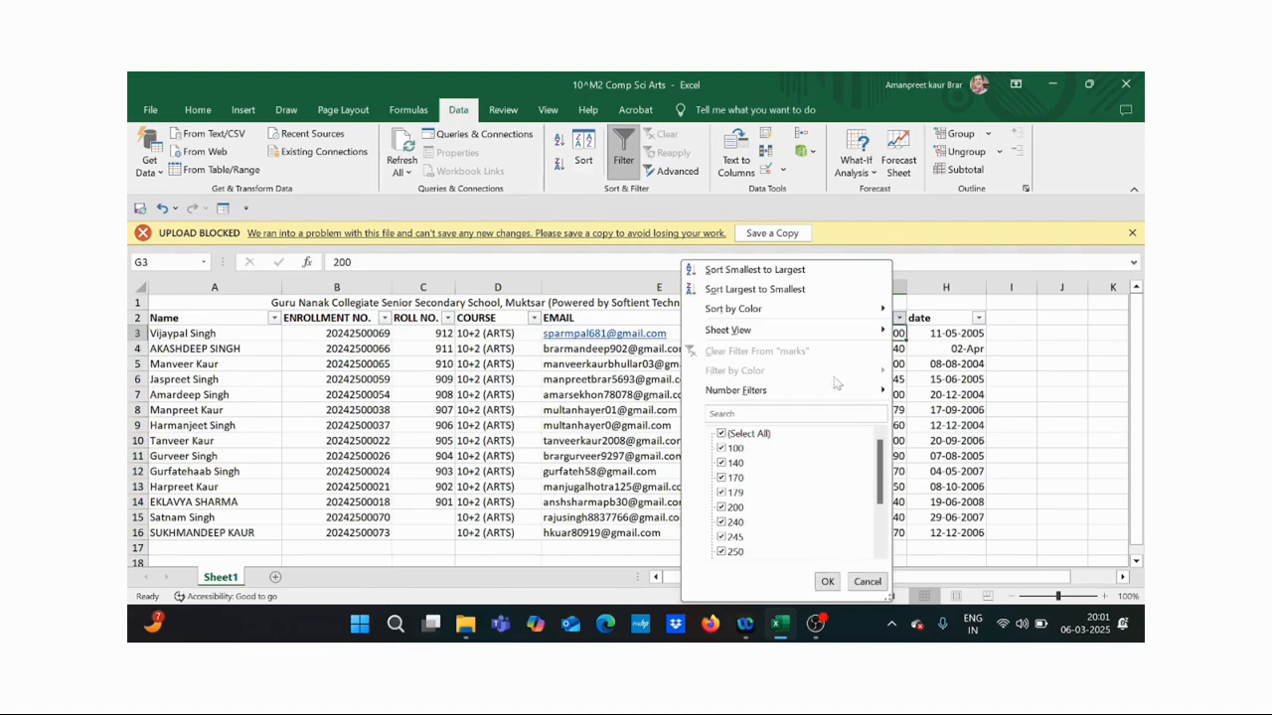
mouse_move(833, 398)
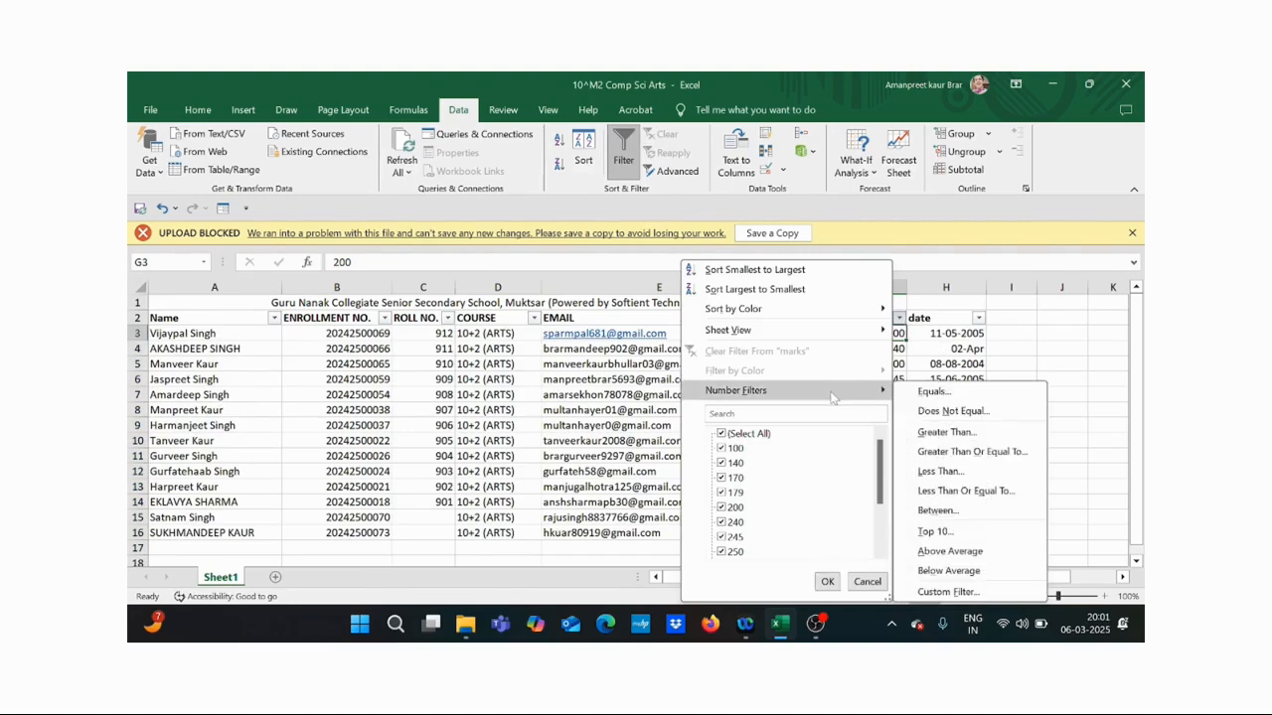
left_click(919, 437)
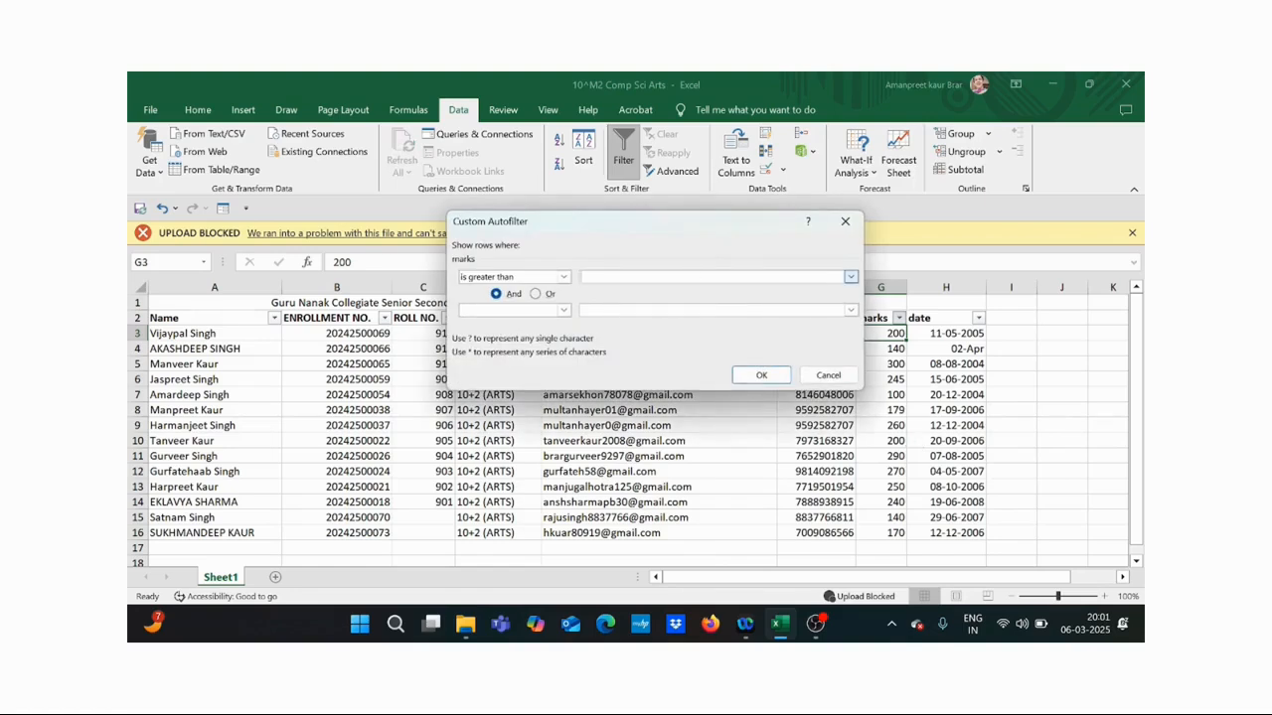
type("250")
left_click(762, 375)
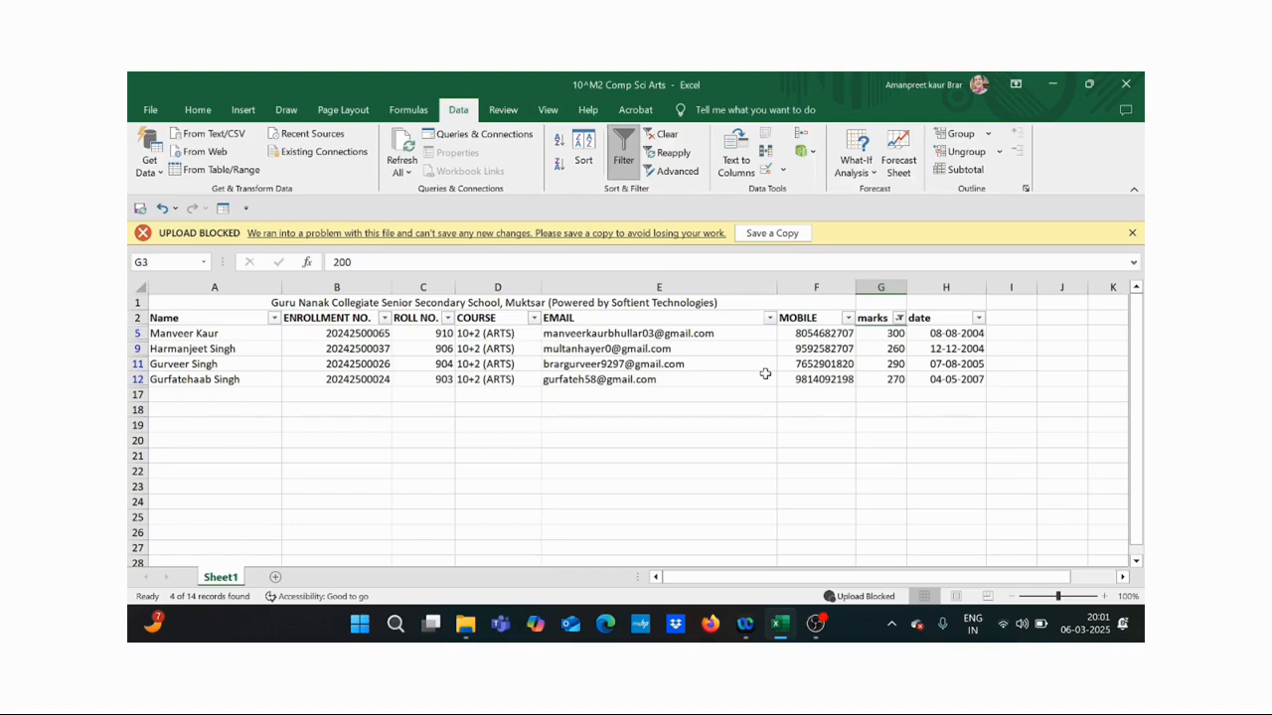
- Filter marks to between 200 and 300 using a Custom AutoFilter (≥200 and ≤300)
left_click(900, 318)
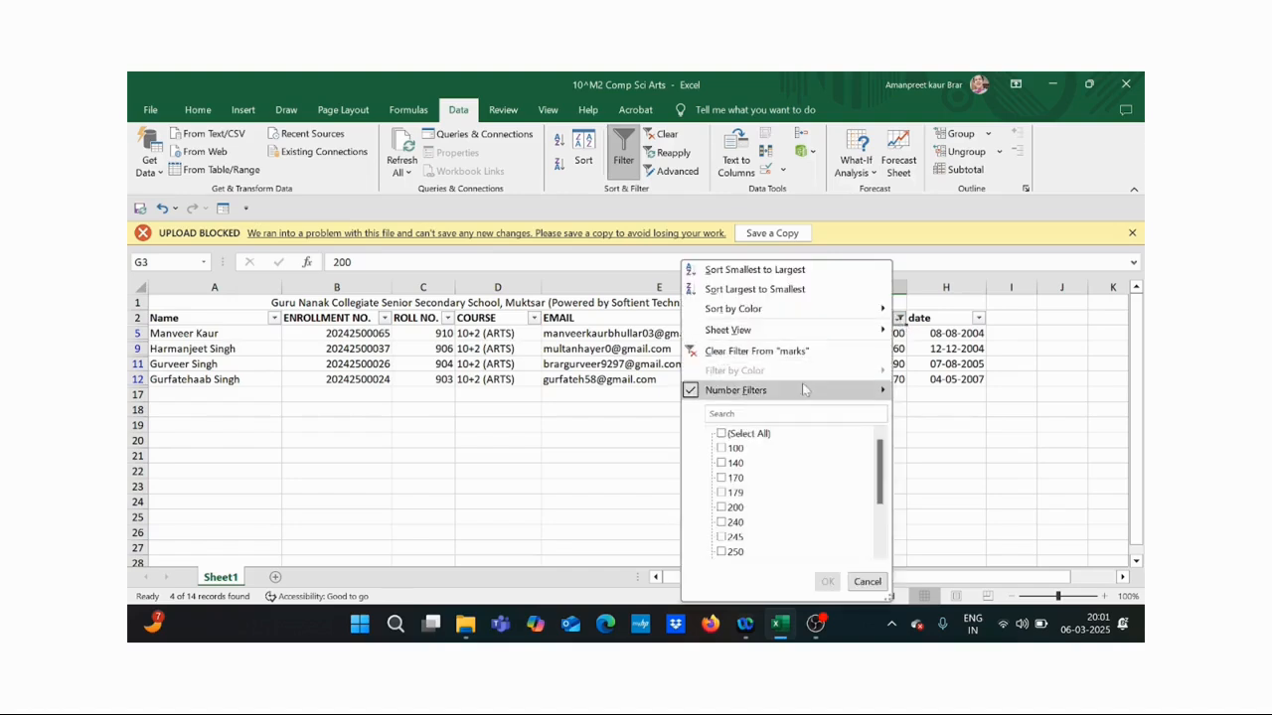
mouse_move(804, 392)
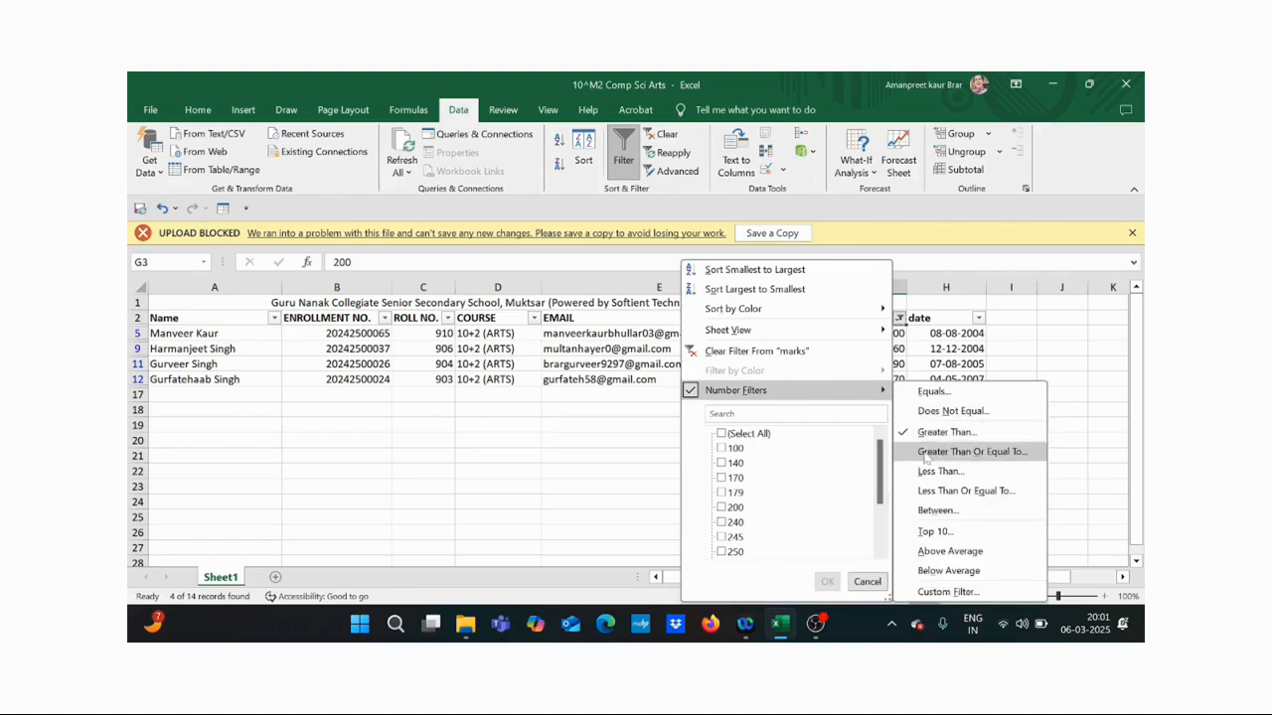
left_click(936, 509)
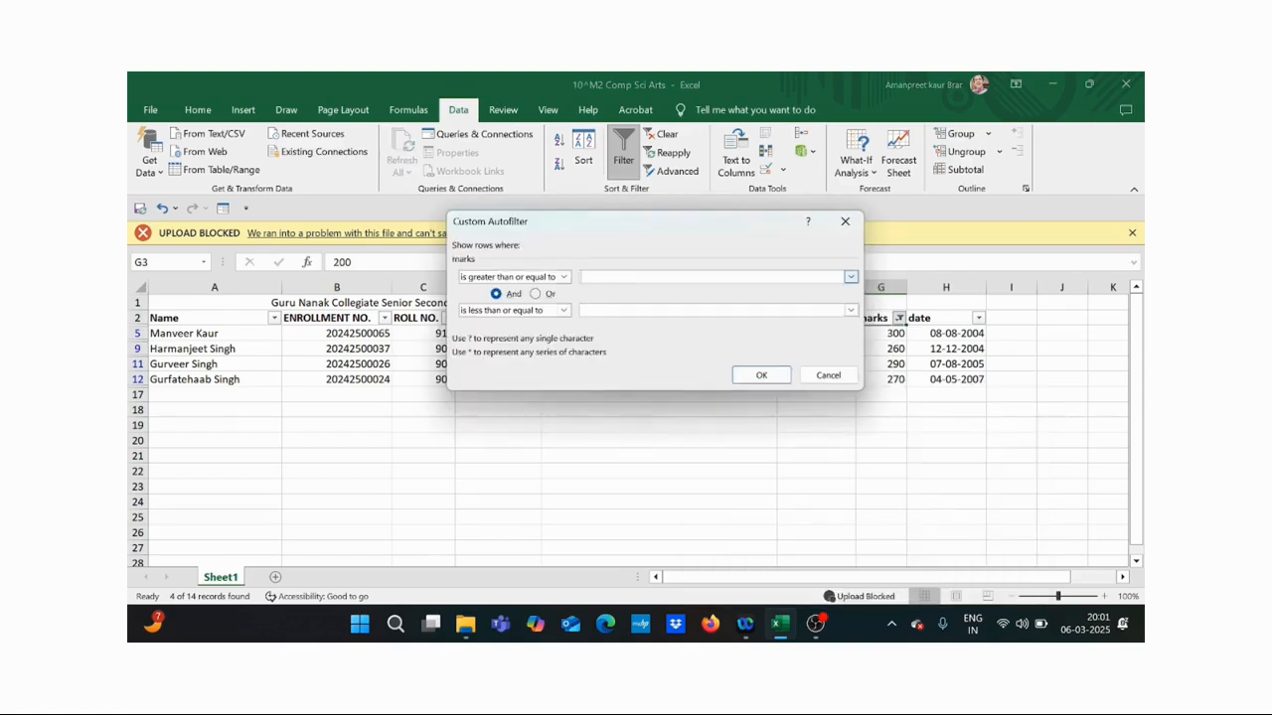
type("200")
type("300")
left_click(765, 377)
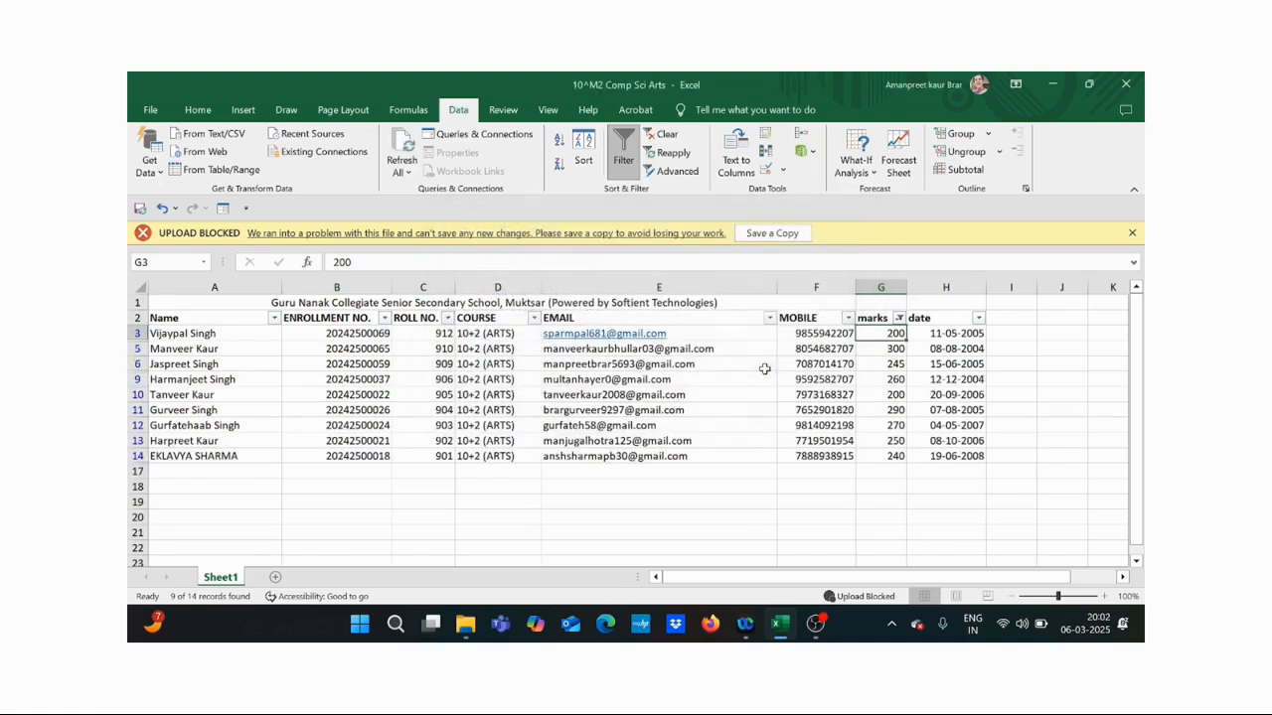
- Clear the marks filter so all 14 student records show again
left_click(898, 318)
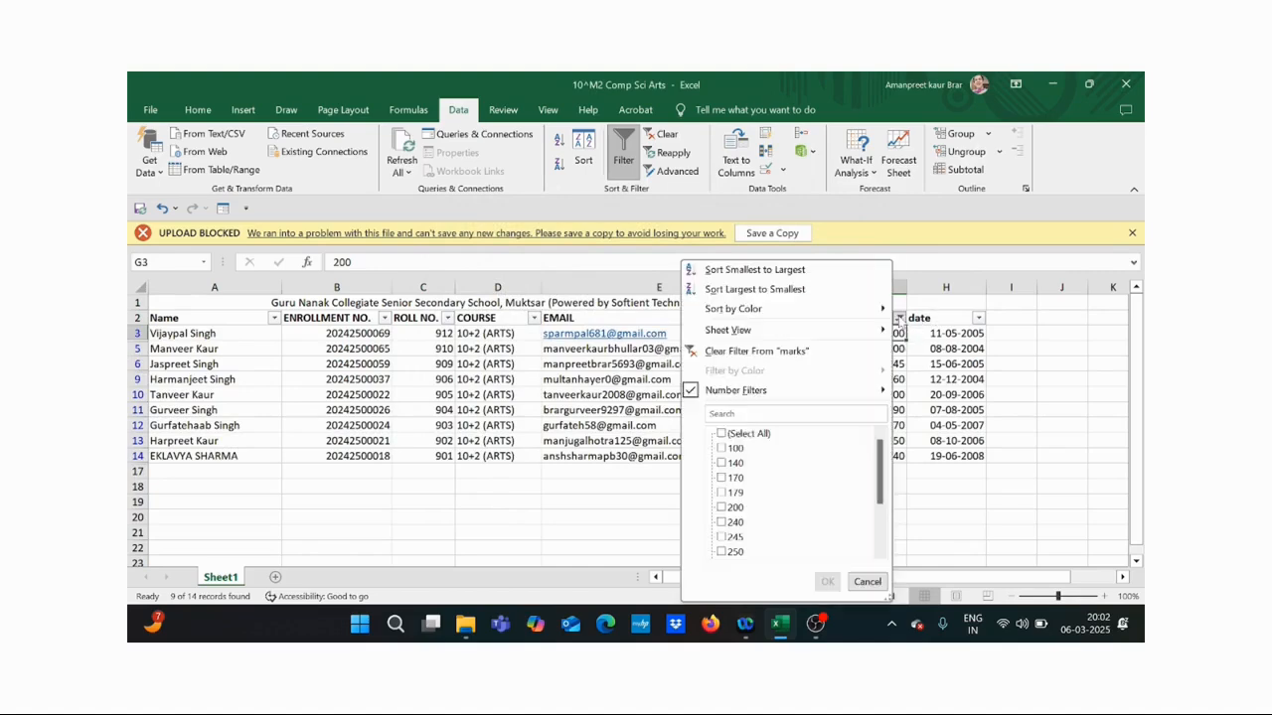
left_click(807, 358)
left_click(898, 318)
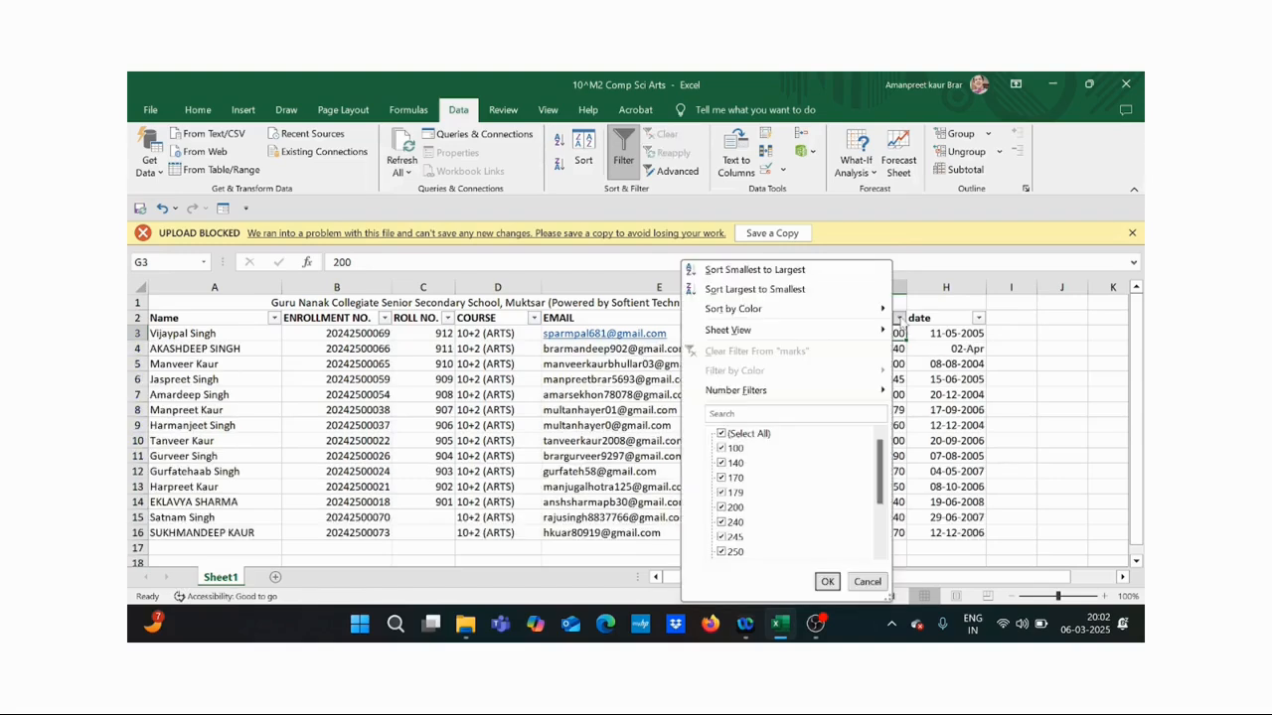
mouse_move(818, 393)
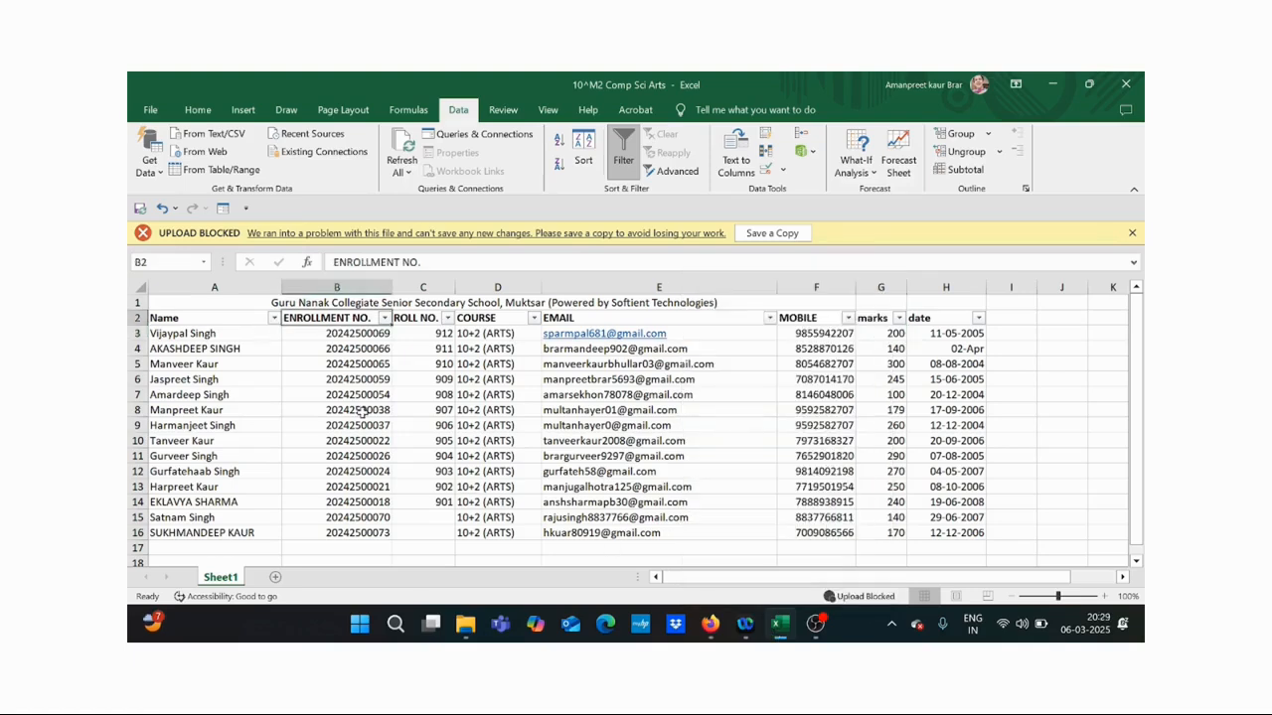
- Filter Name to equal one student's full name, then clear the Name filter to restore all 14
left_click(274, 319)
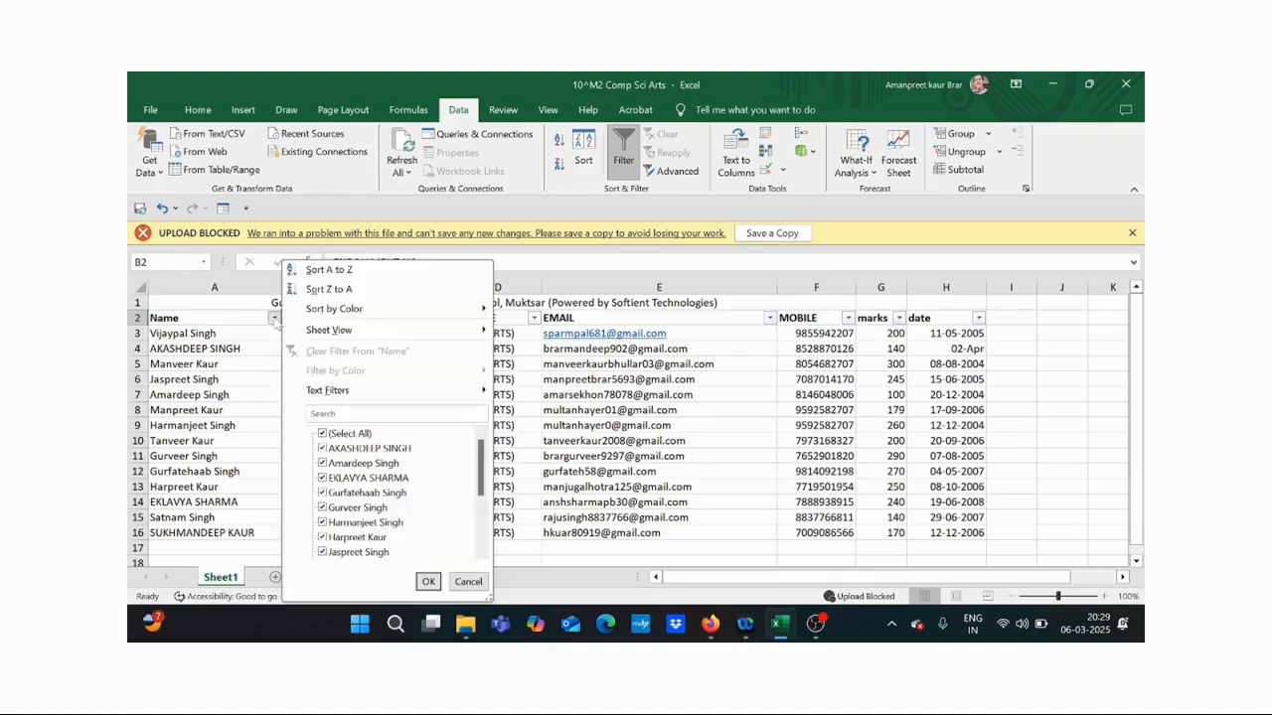
mouse_move(328, 392)
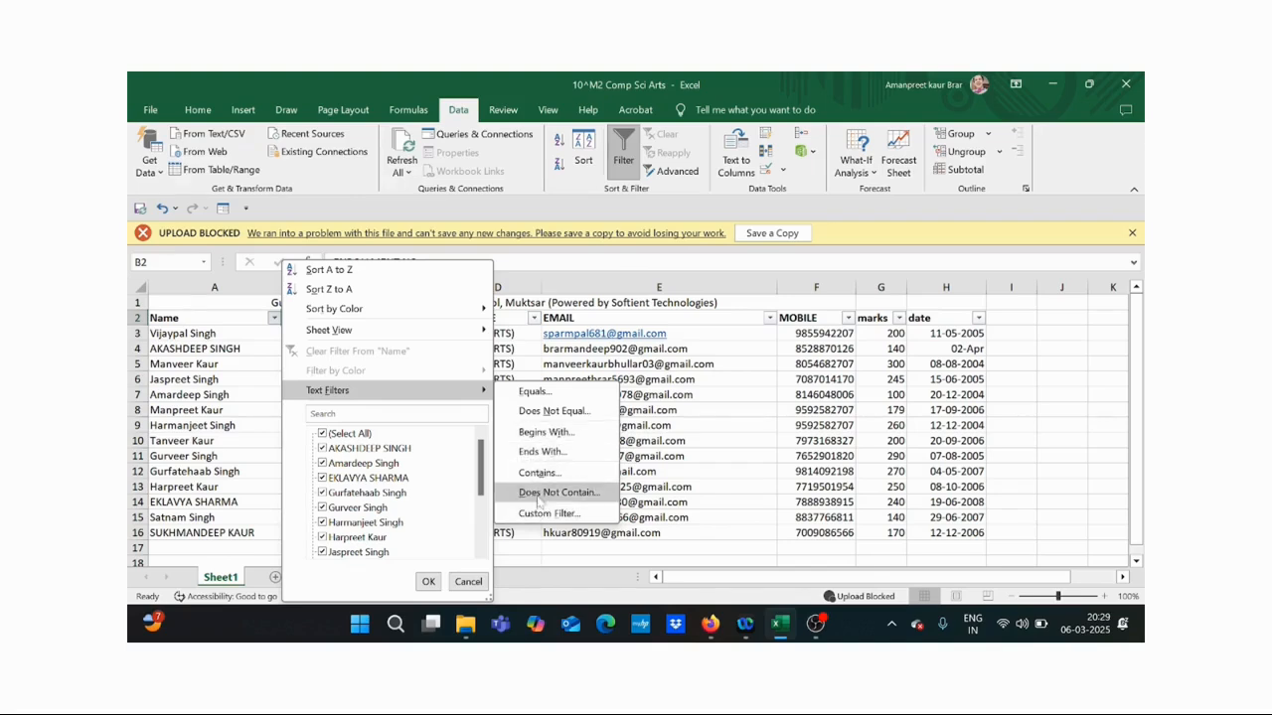
left_click(534, 392)
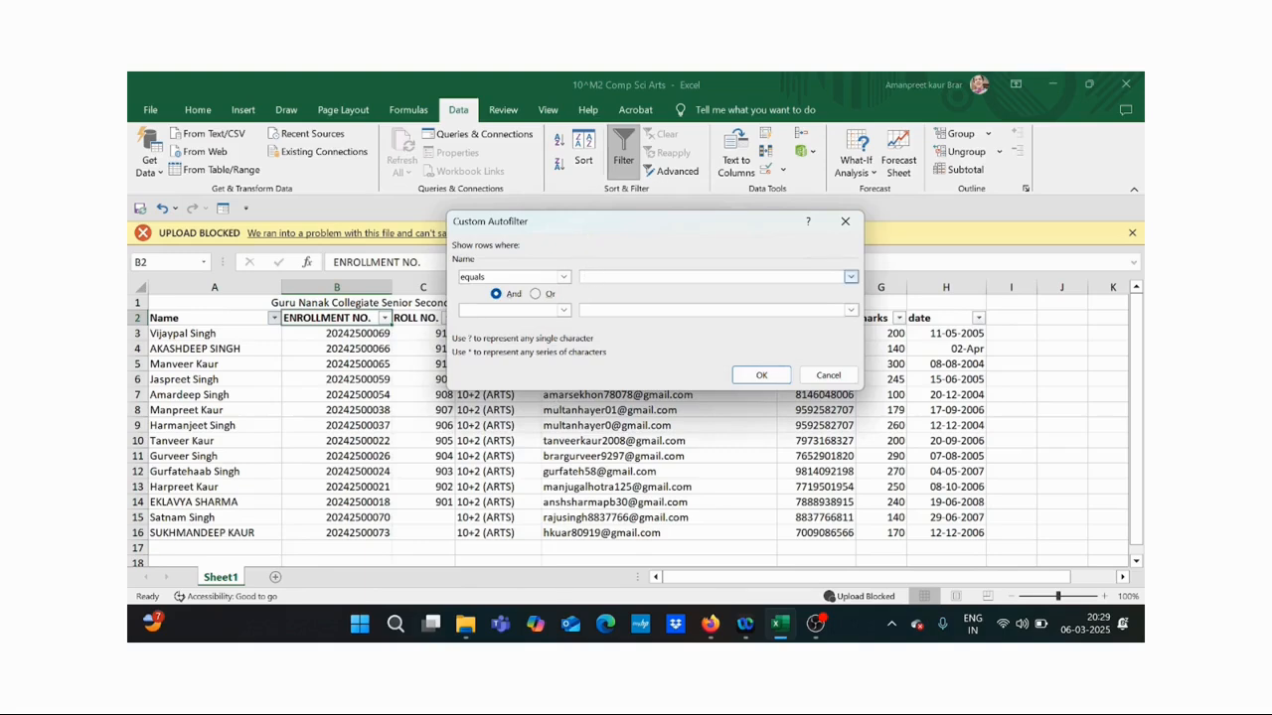
left_click(753, 376)
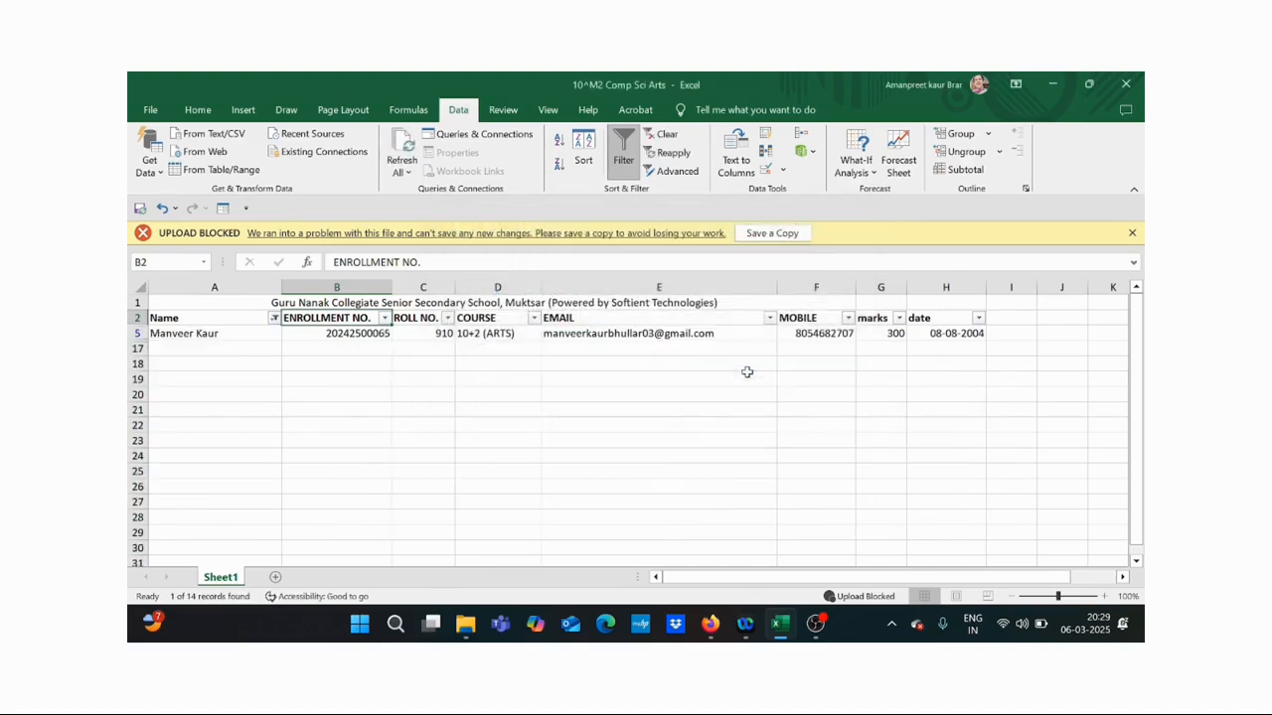
left_click(274, 318)
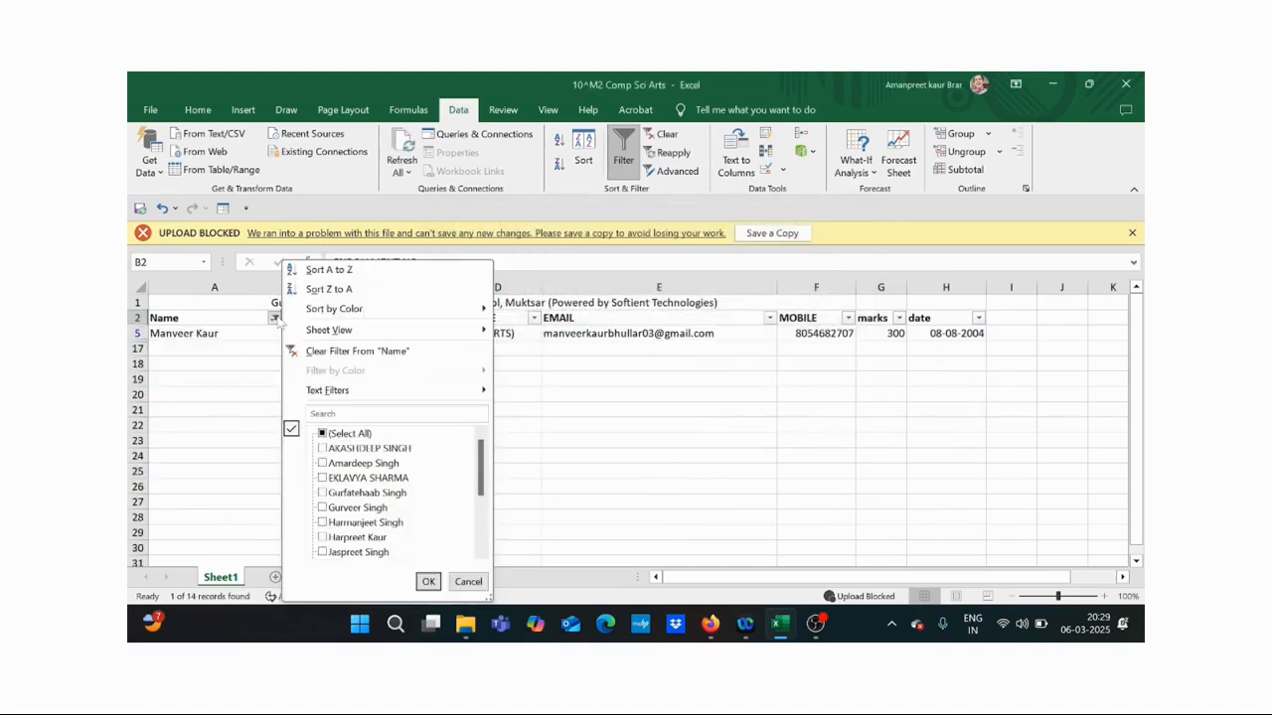
left_click(366, 353)
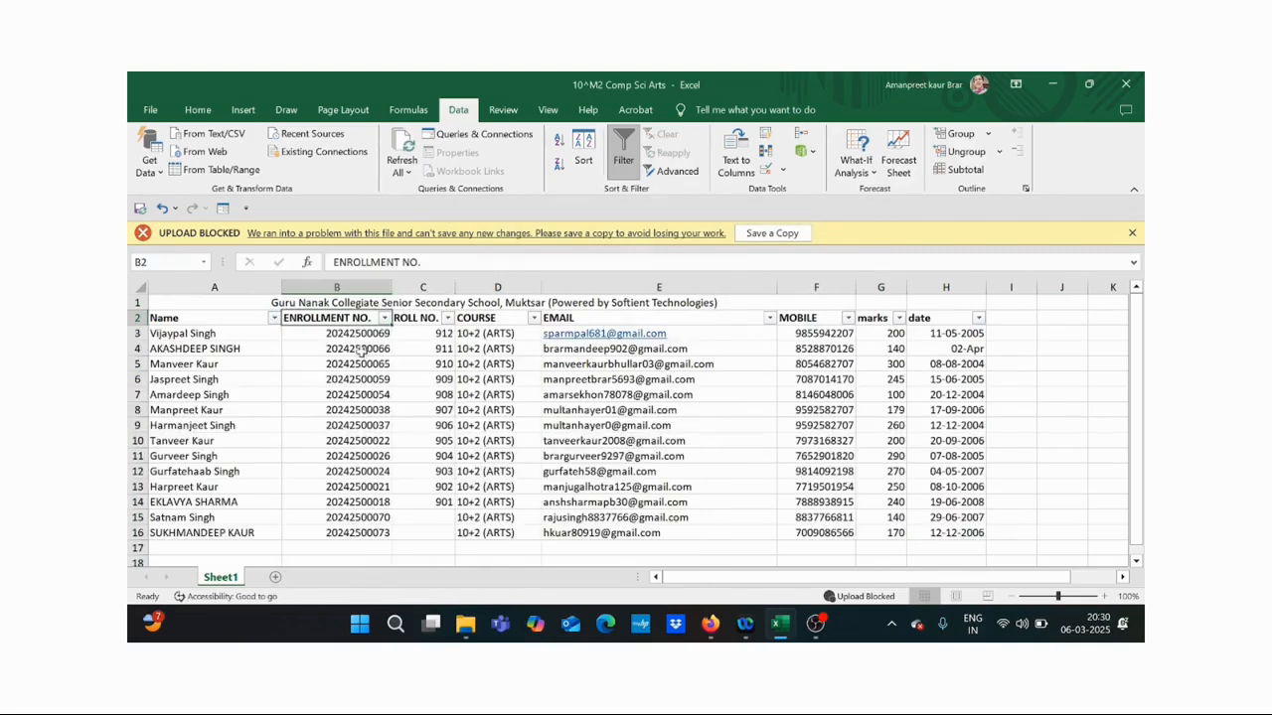
- Apply a Name does-not-equal filter excluding one student's name, leaving 13 of 14 records
left_click(275, 318)
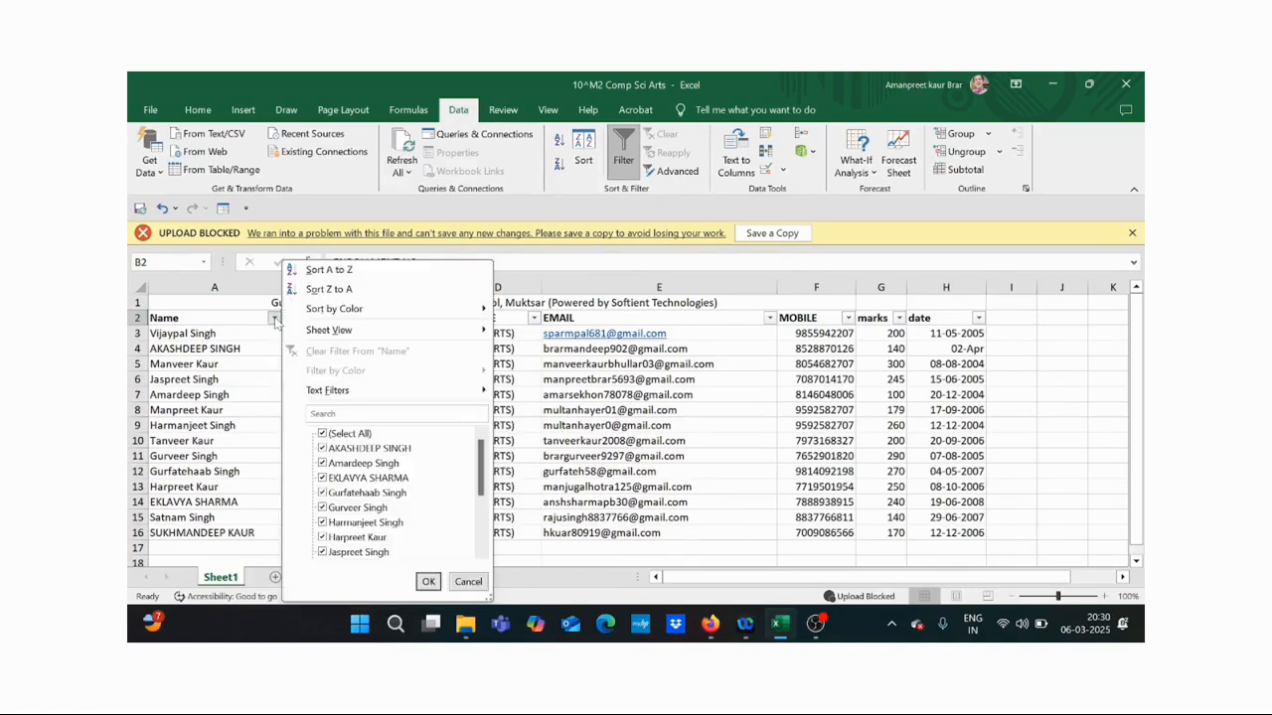
mouse_move(367, 398)
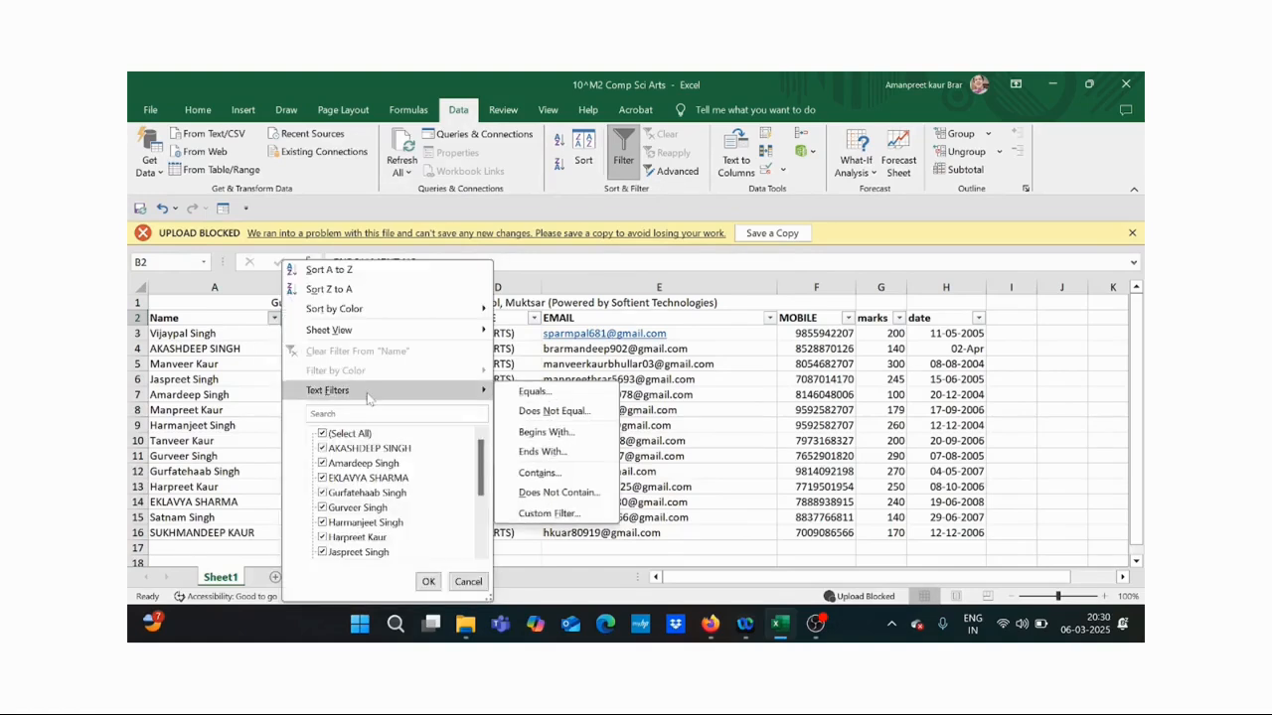
left_click(527, 412)
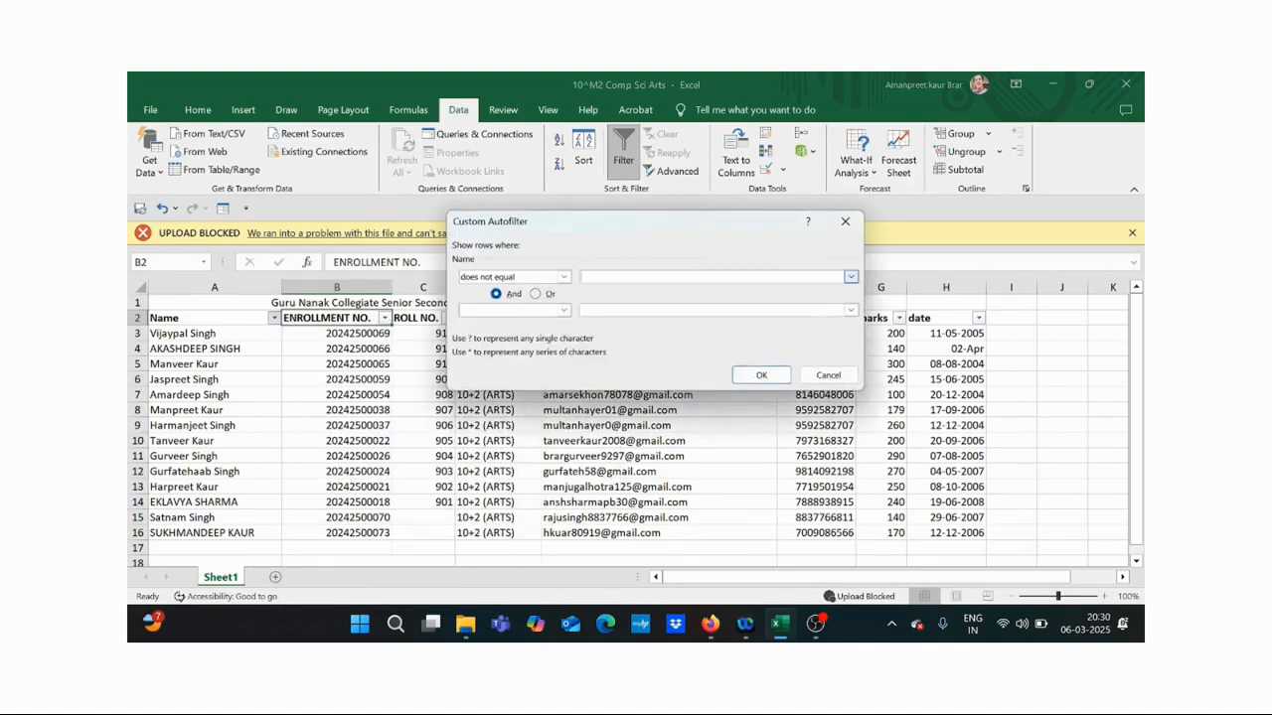
left_click(758, 378)
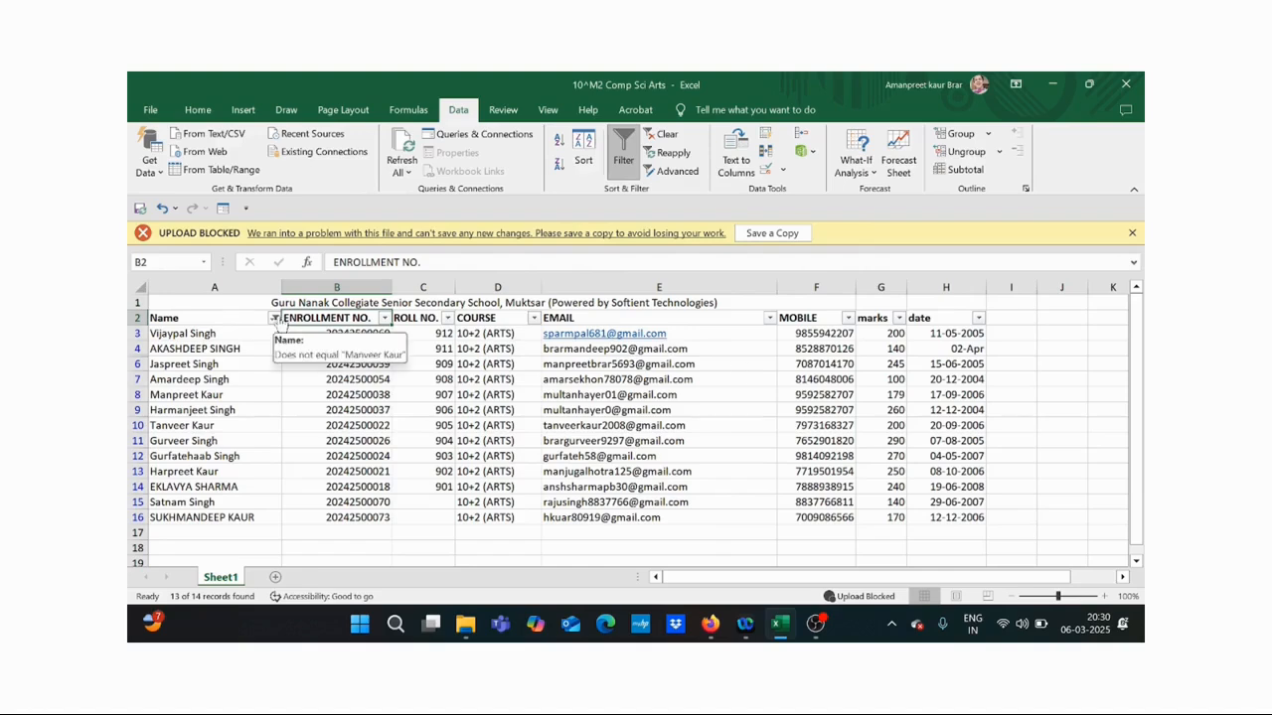
left_click(274, 318)
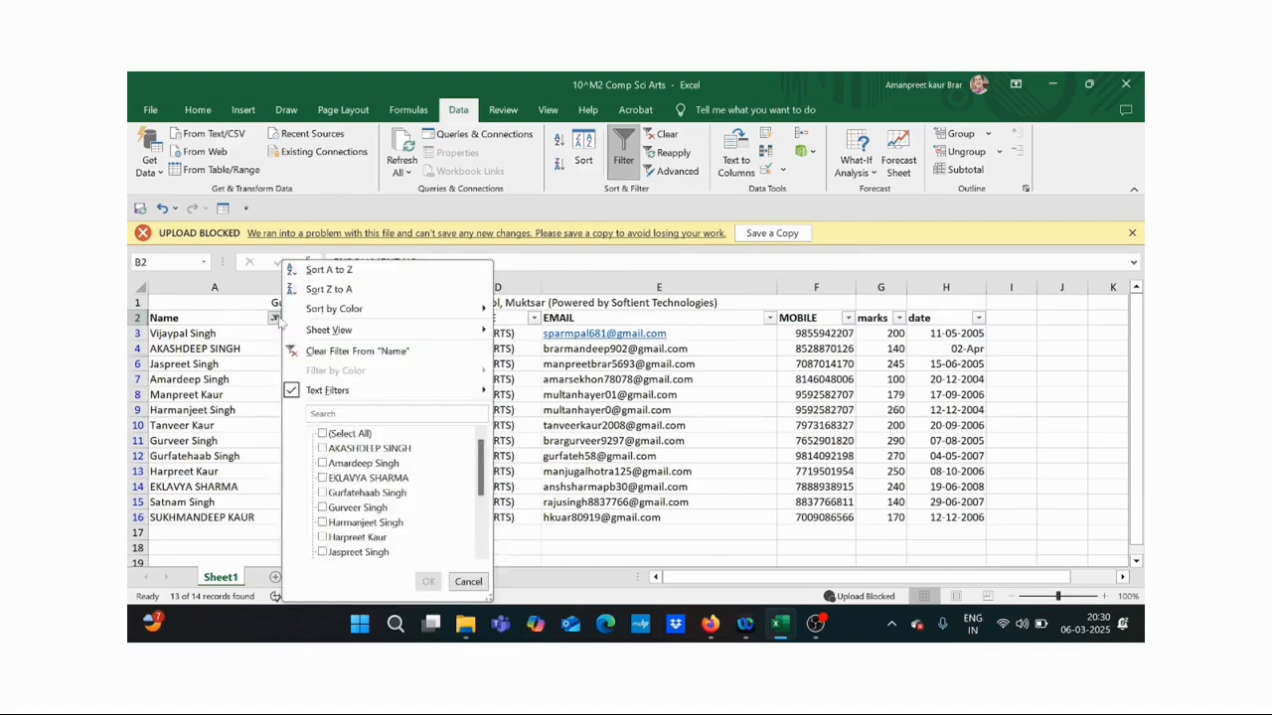
- Replace the Name filter with begins-with 'A*' (2 of 14 students), then clear it
left_click(330, 356)
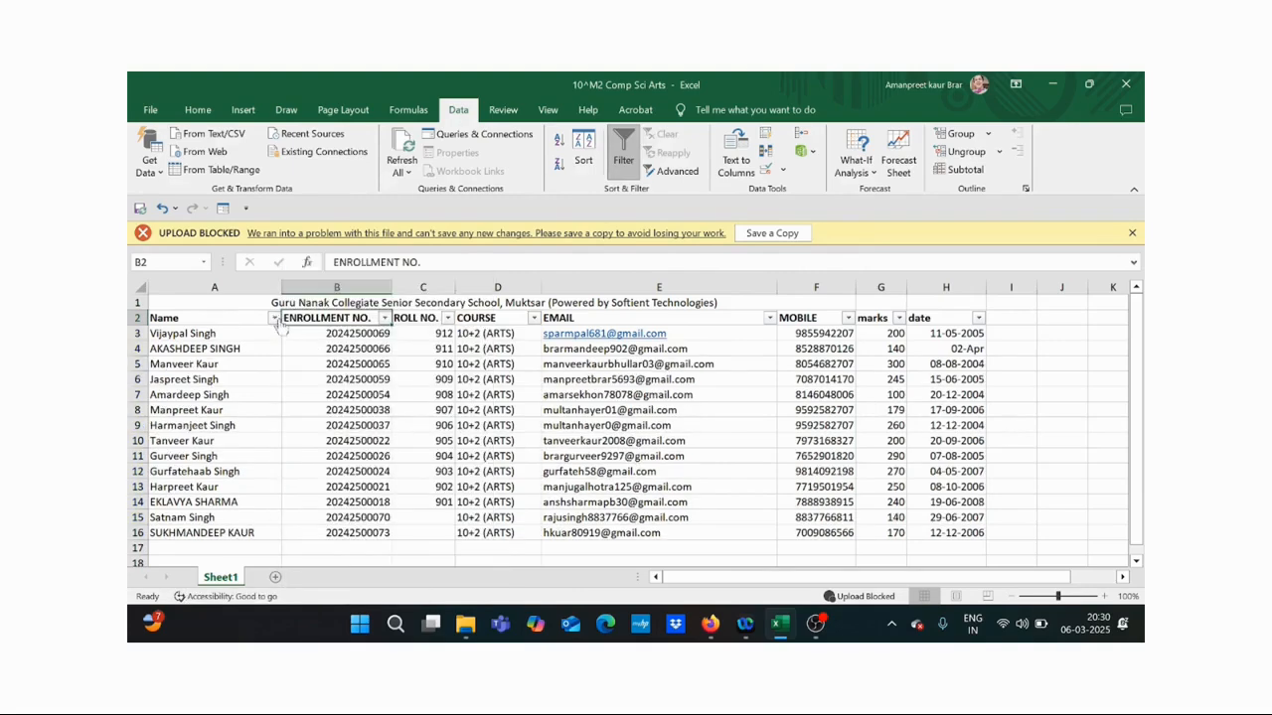
left_click(274, 319)
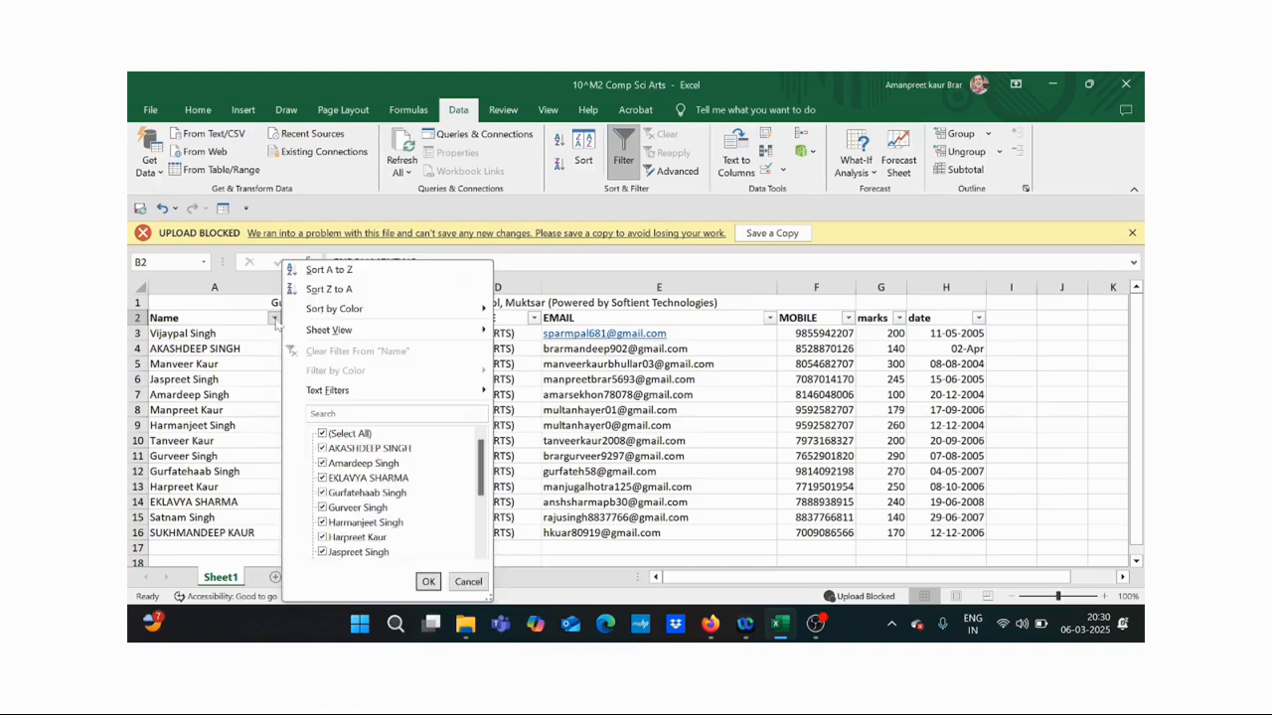
mouse_move(379, 397)
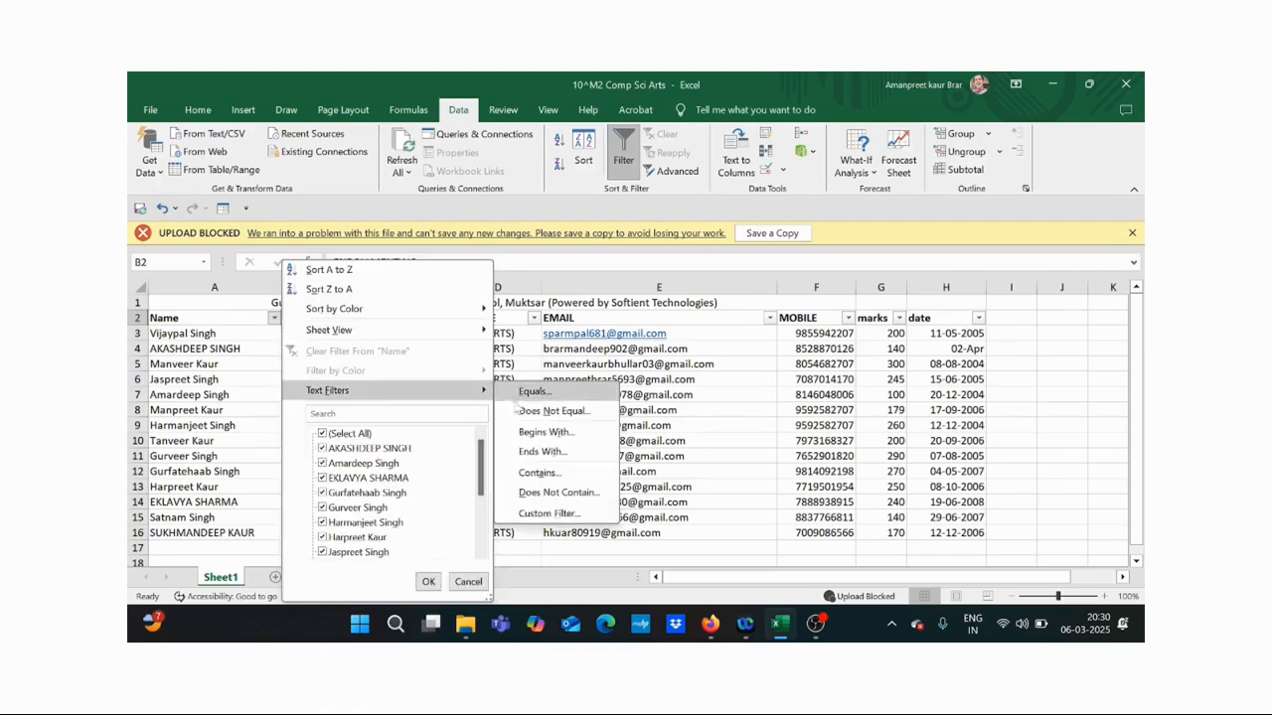
left_click(544, 434)
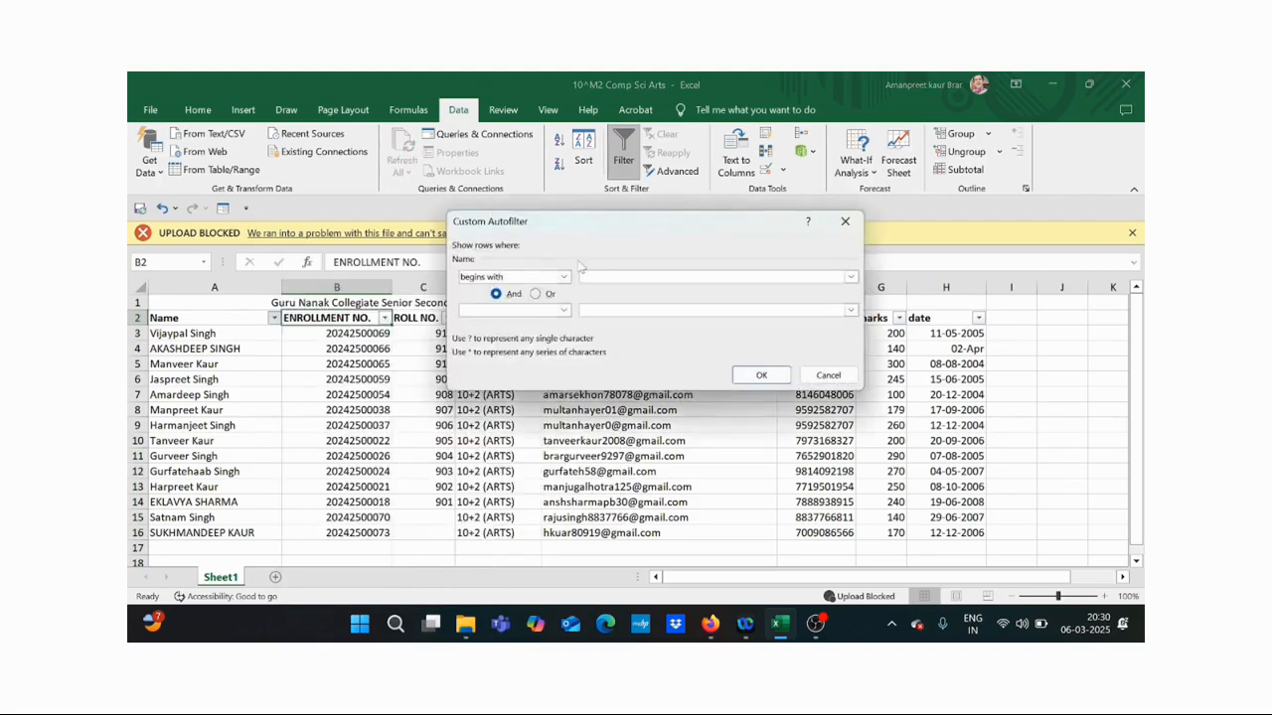
type("A*")
left_click(762, 377)
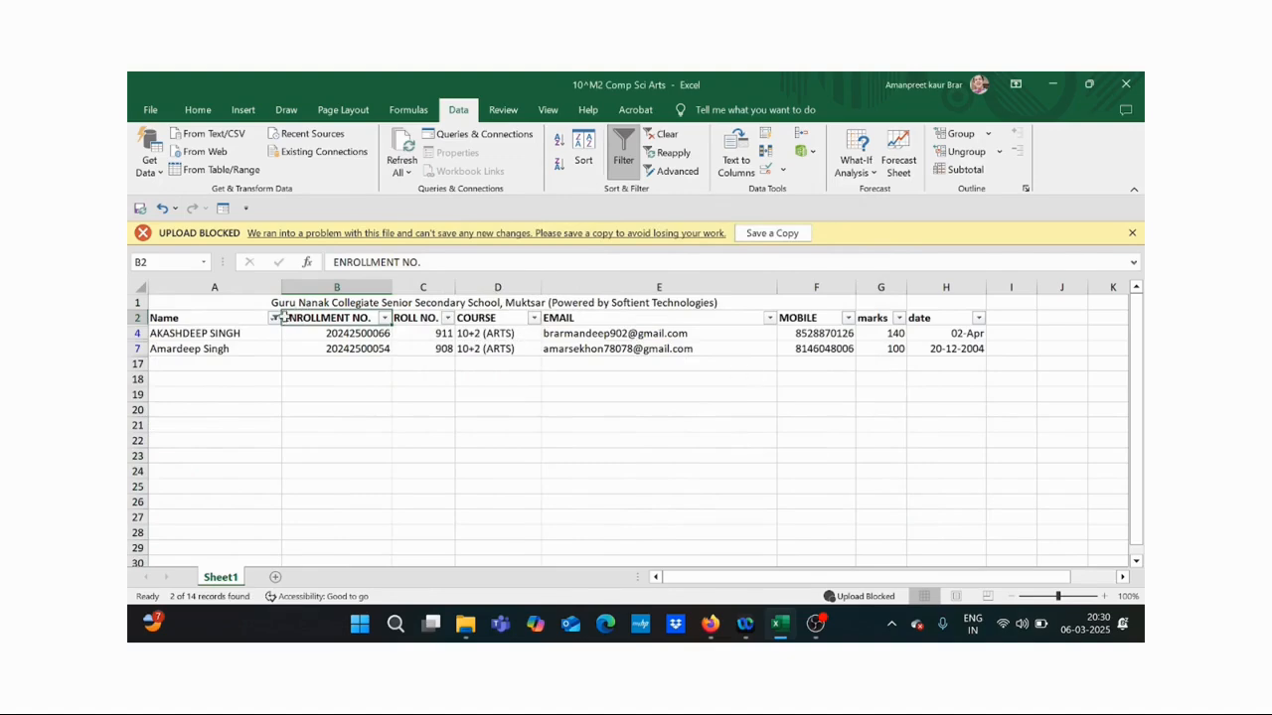
left_click(274, 318)
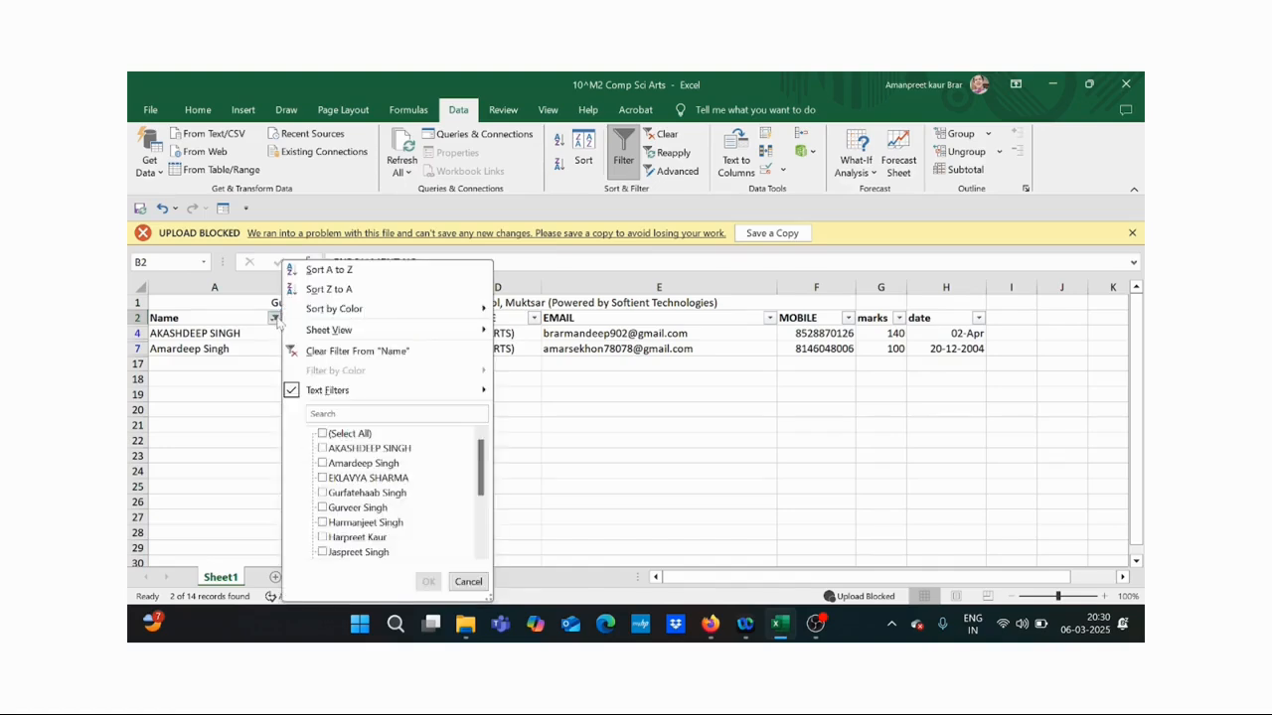
left_click(356, 351)
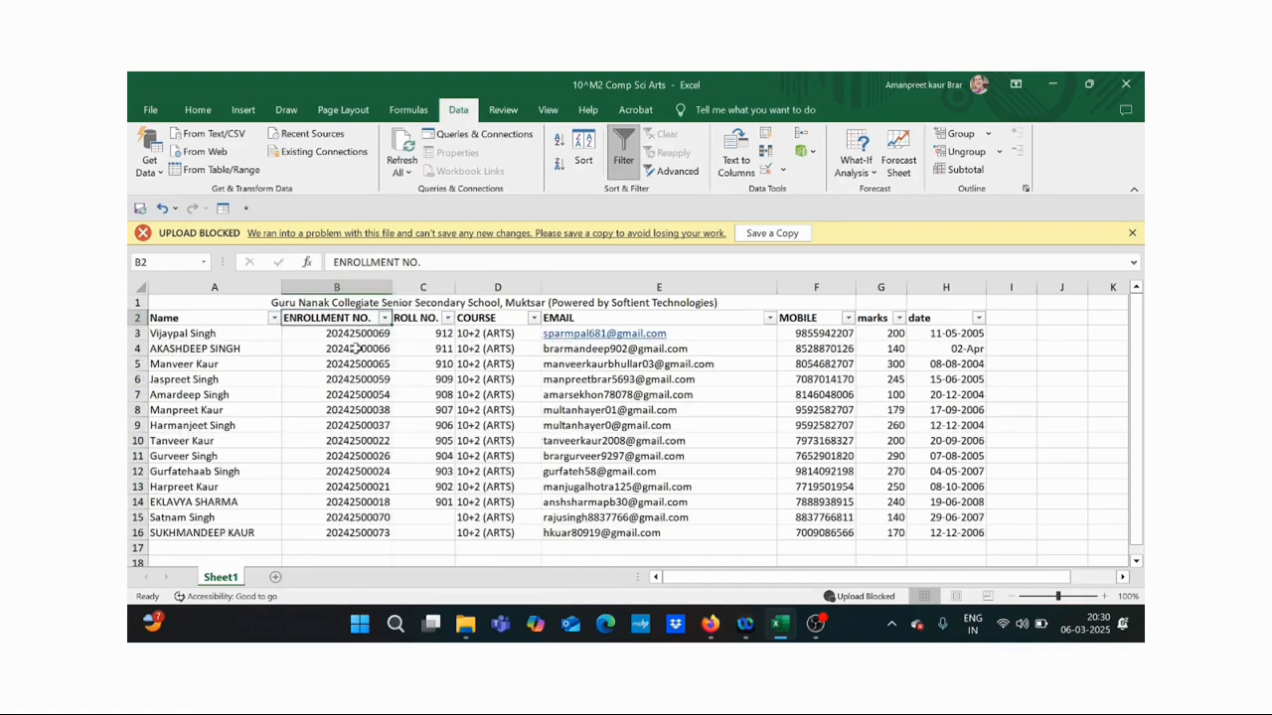
- Filter Name to end with 'KAUR' and begin with 'M*', showing 2 students
left_click(274, 318)
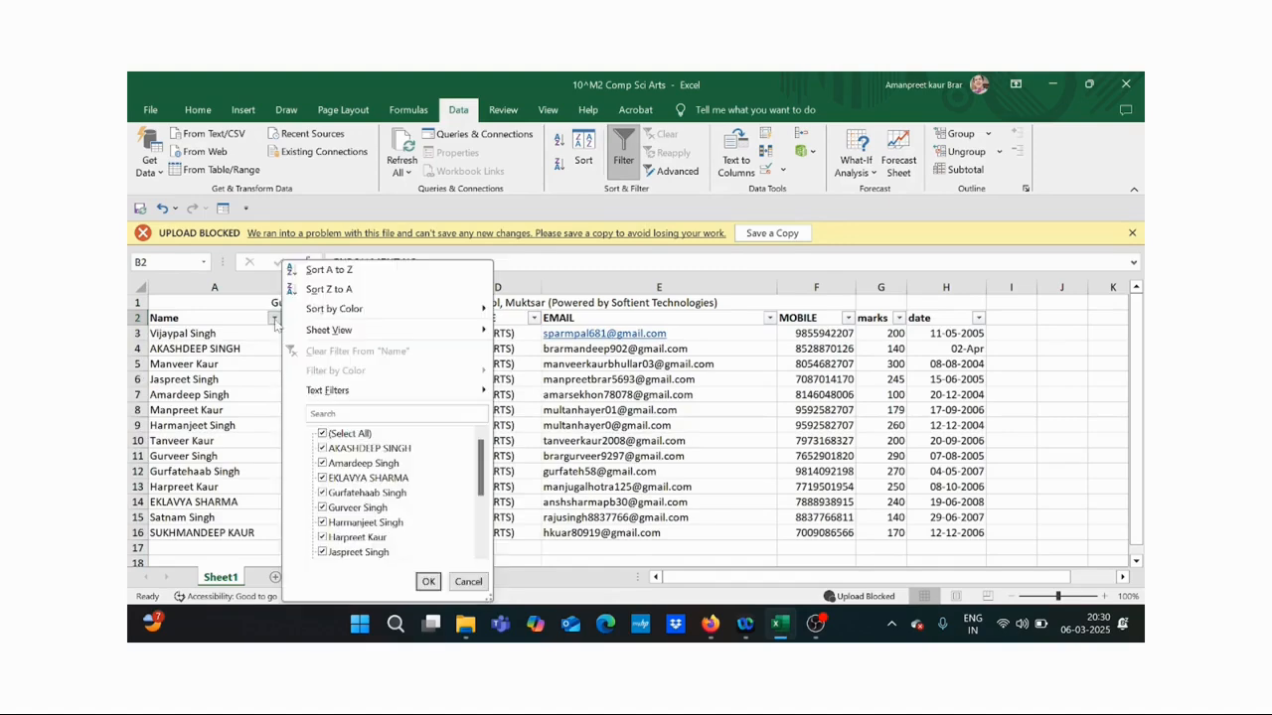
mouse_move(357, 393)
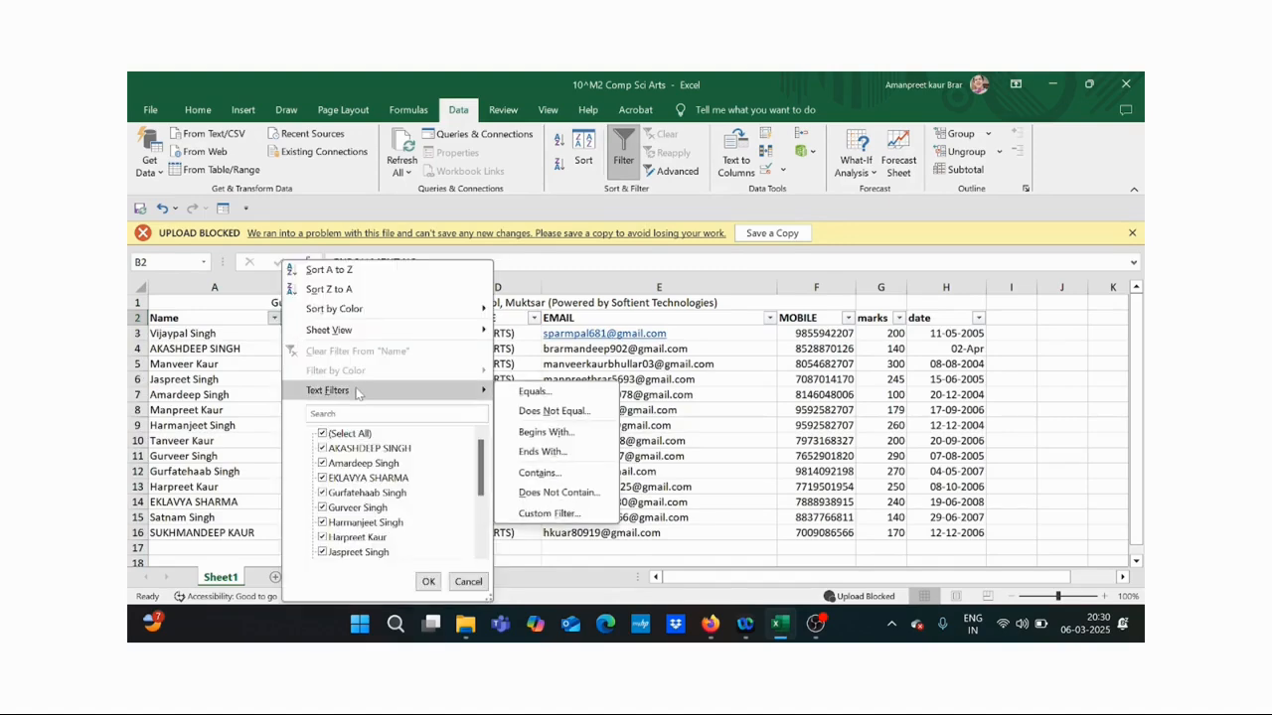
left_click(544, 453)
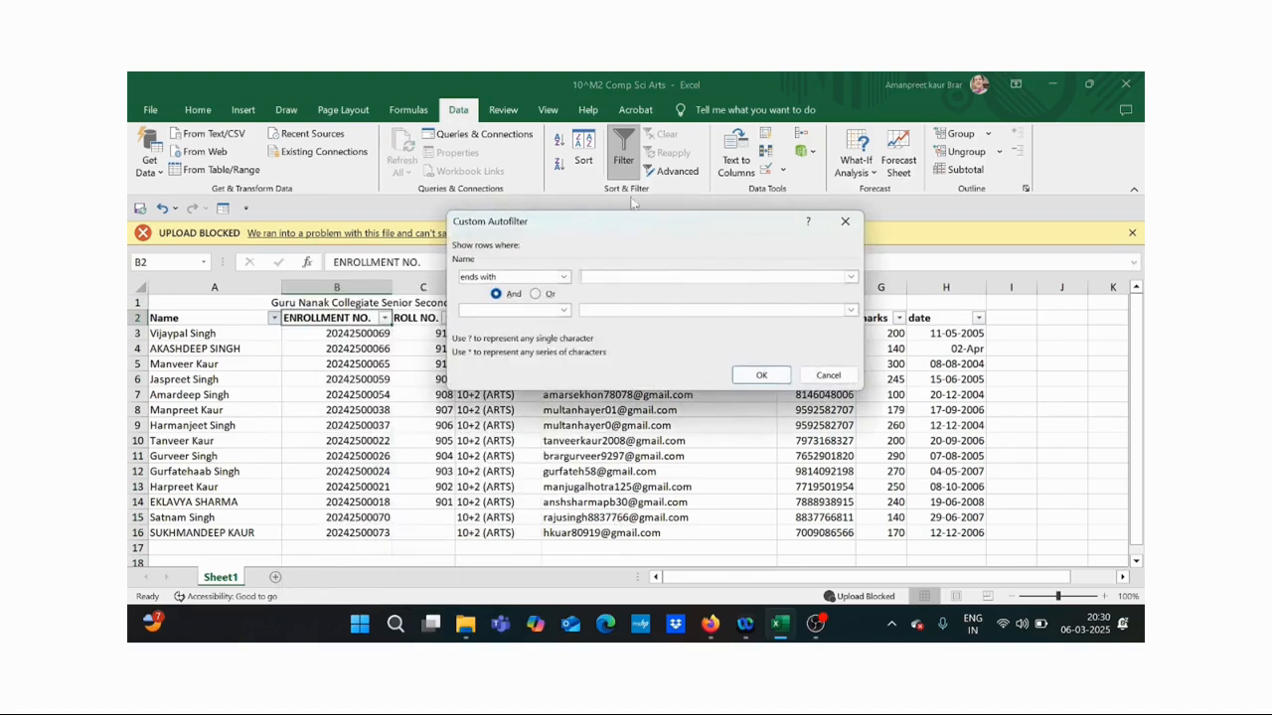
type("KAUR")
left_click(564, 311)
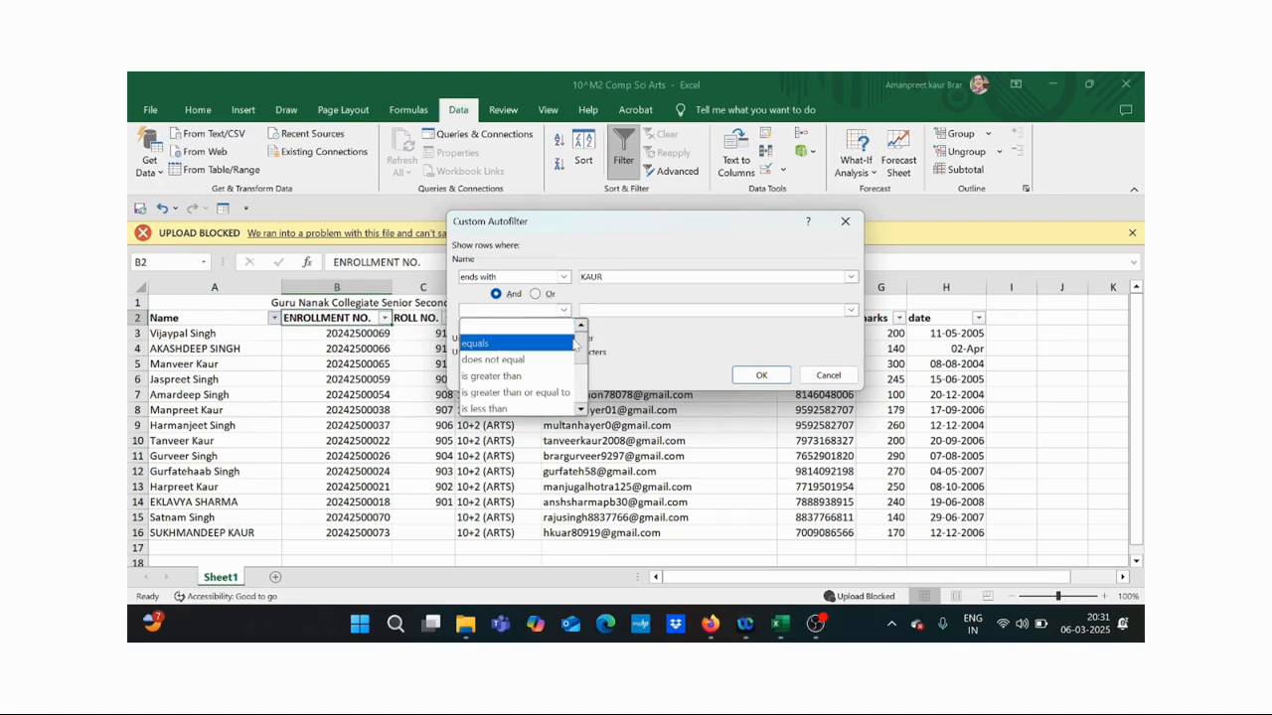
left_click_drag(582, 338, 583, 391)
left_click(525, 328)
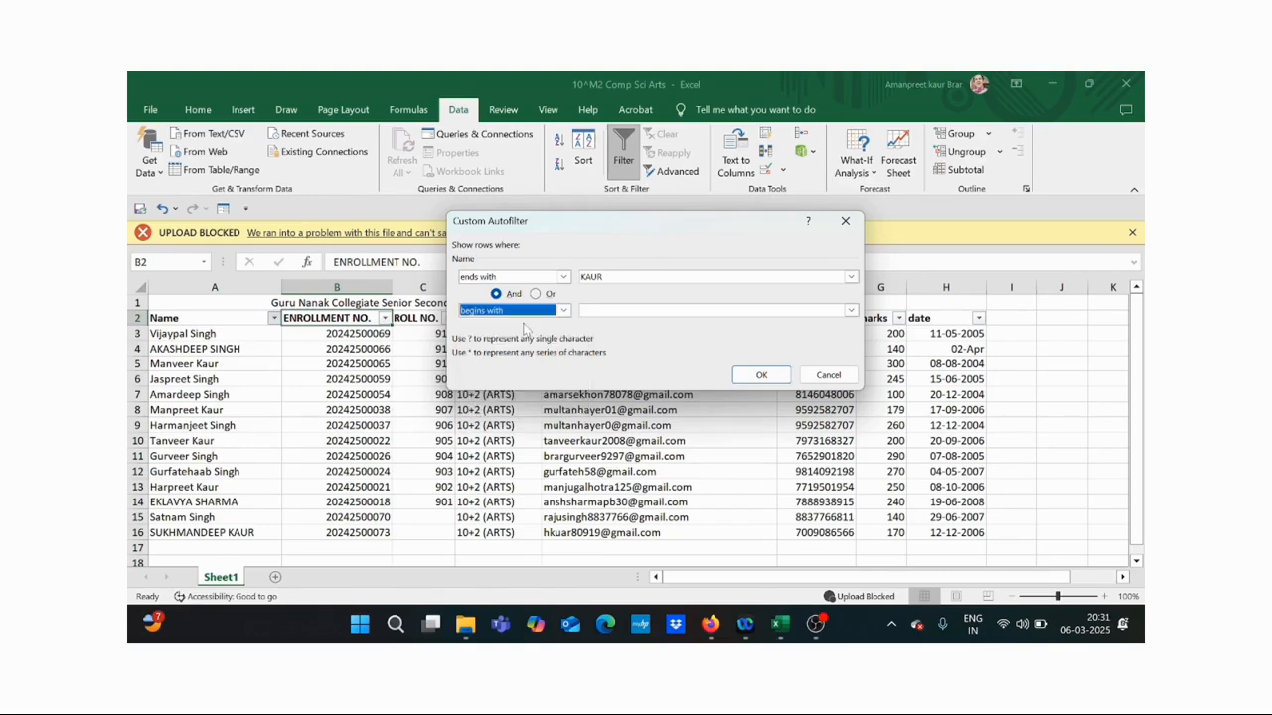
left_click(608, 311)
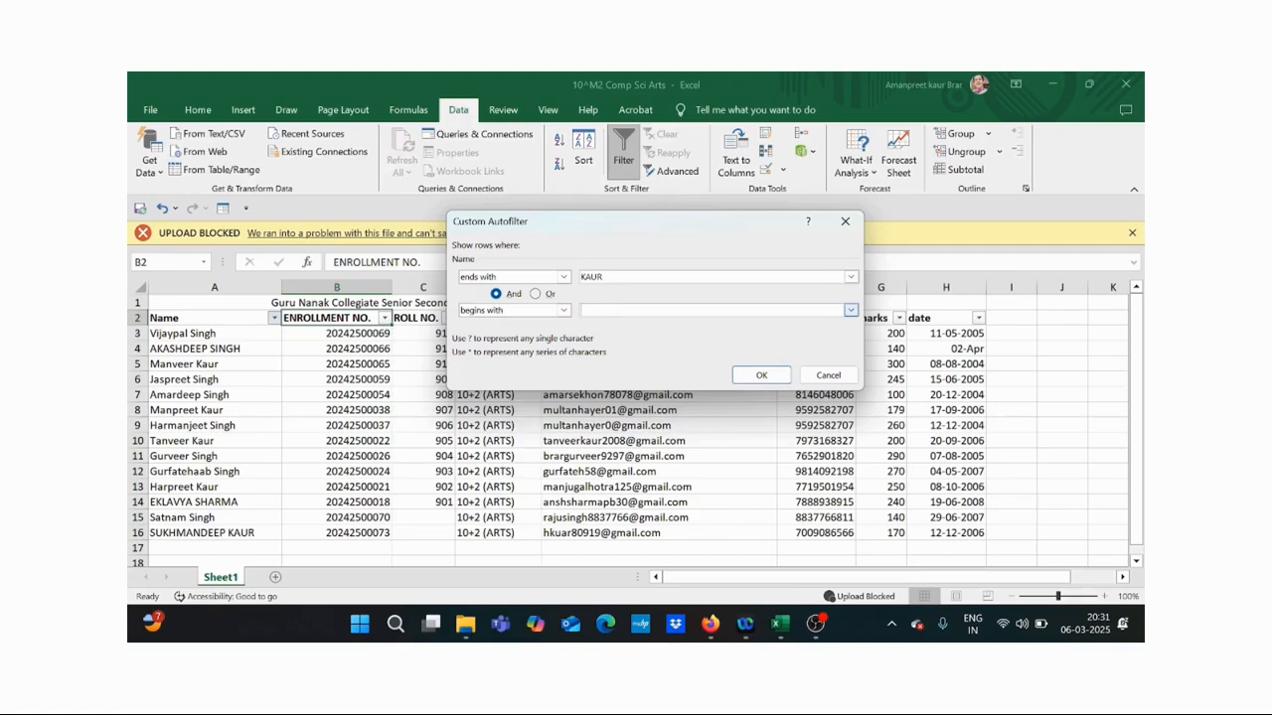
type("m")
key("BackSpace")
type("M*")
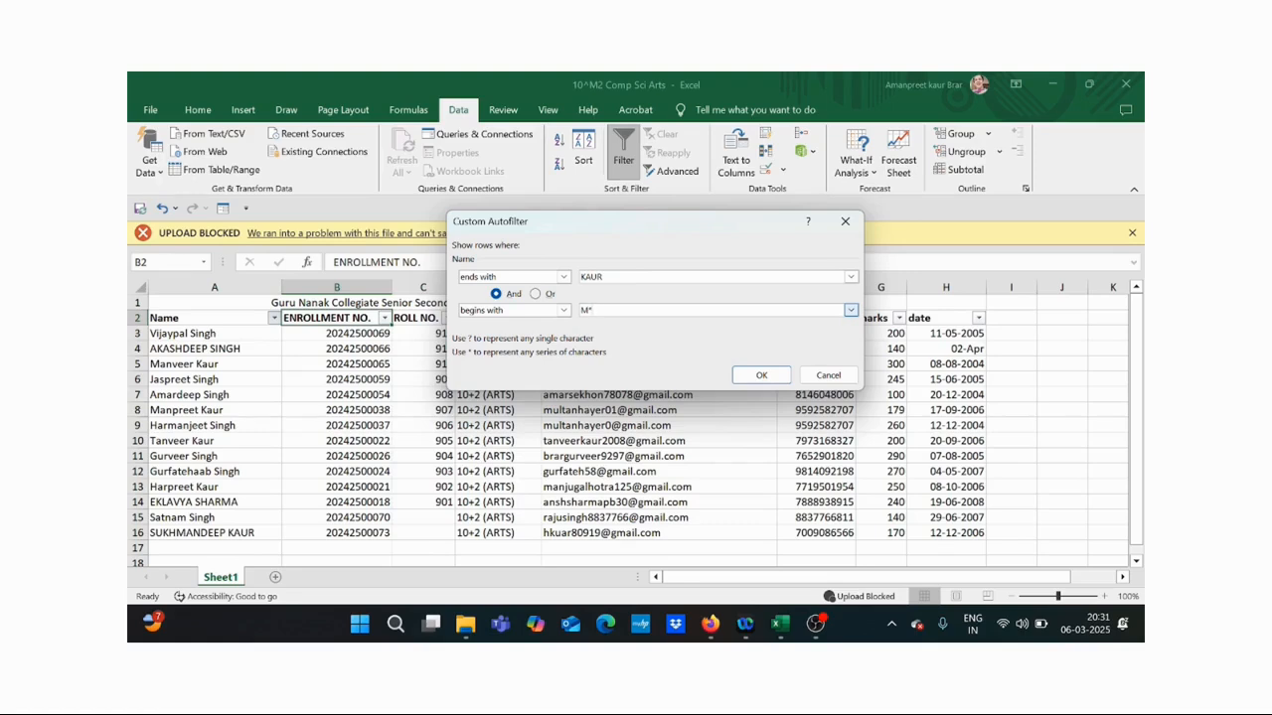
left_click(762, 375)
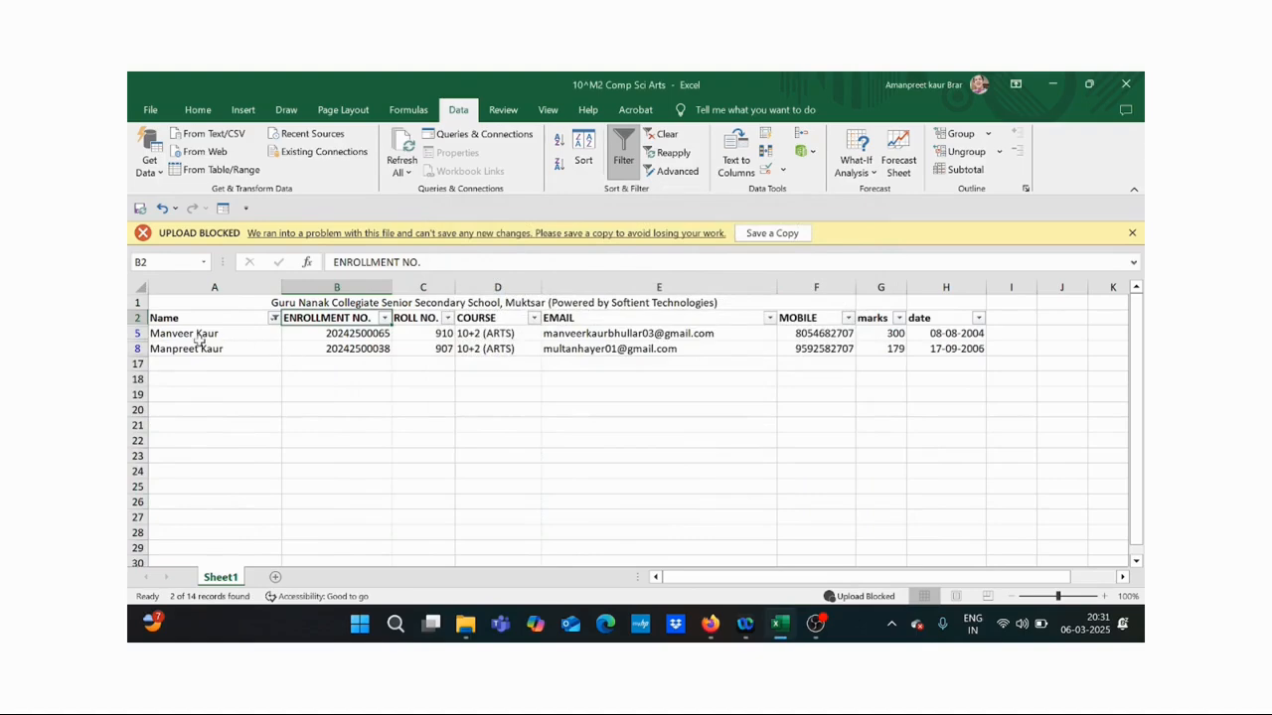
- Clear the Name filter so all 14 records return
left_click(273, 318)
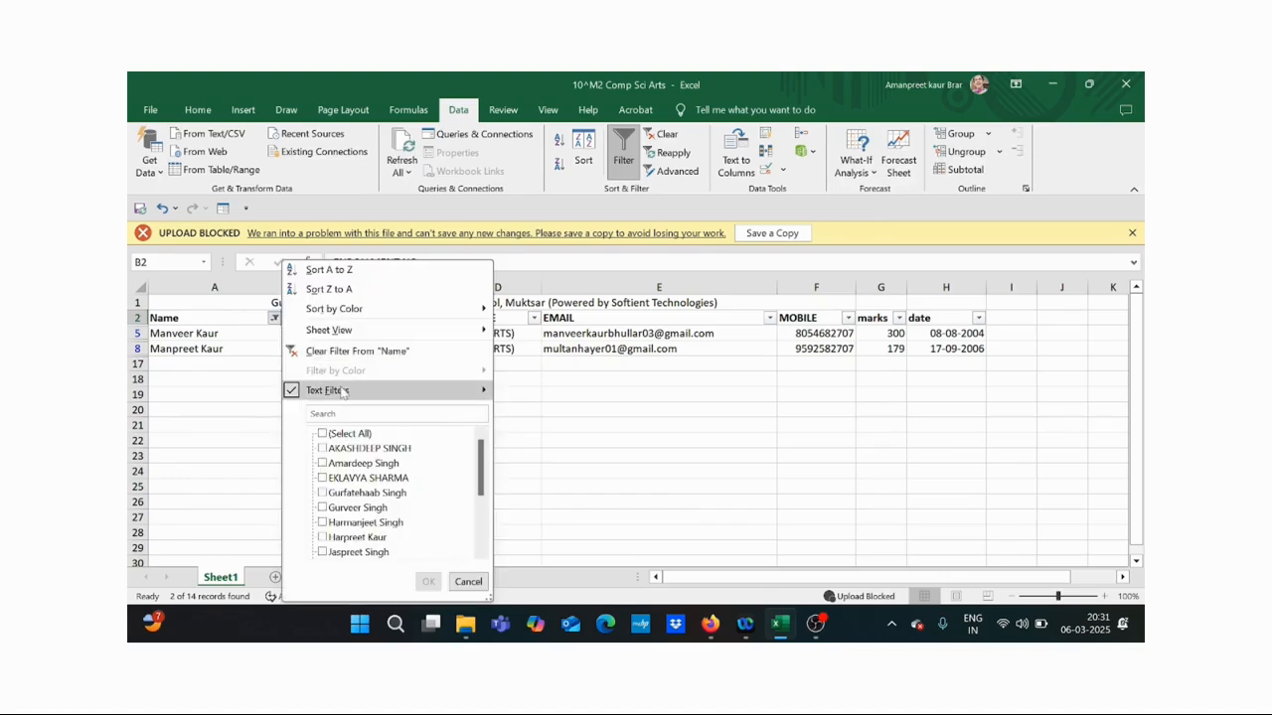
mouse_move(343, 391)
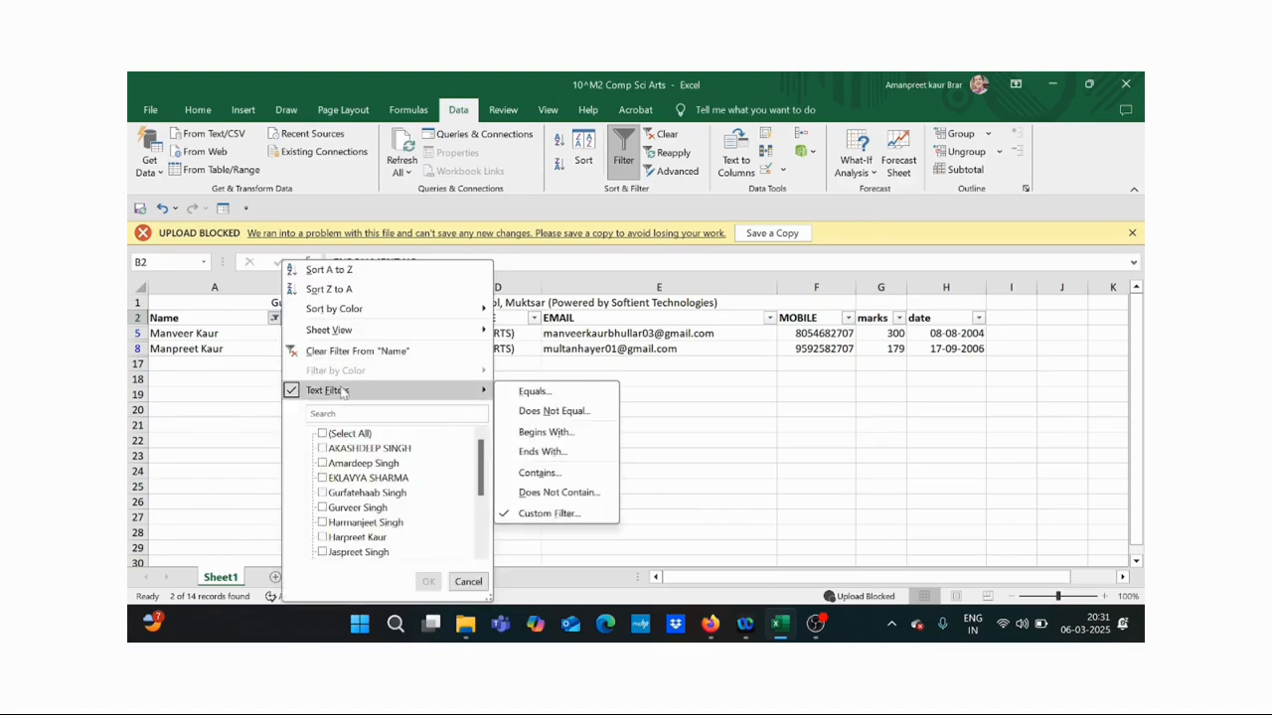
left_click(345, 352)
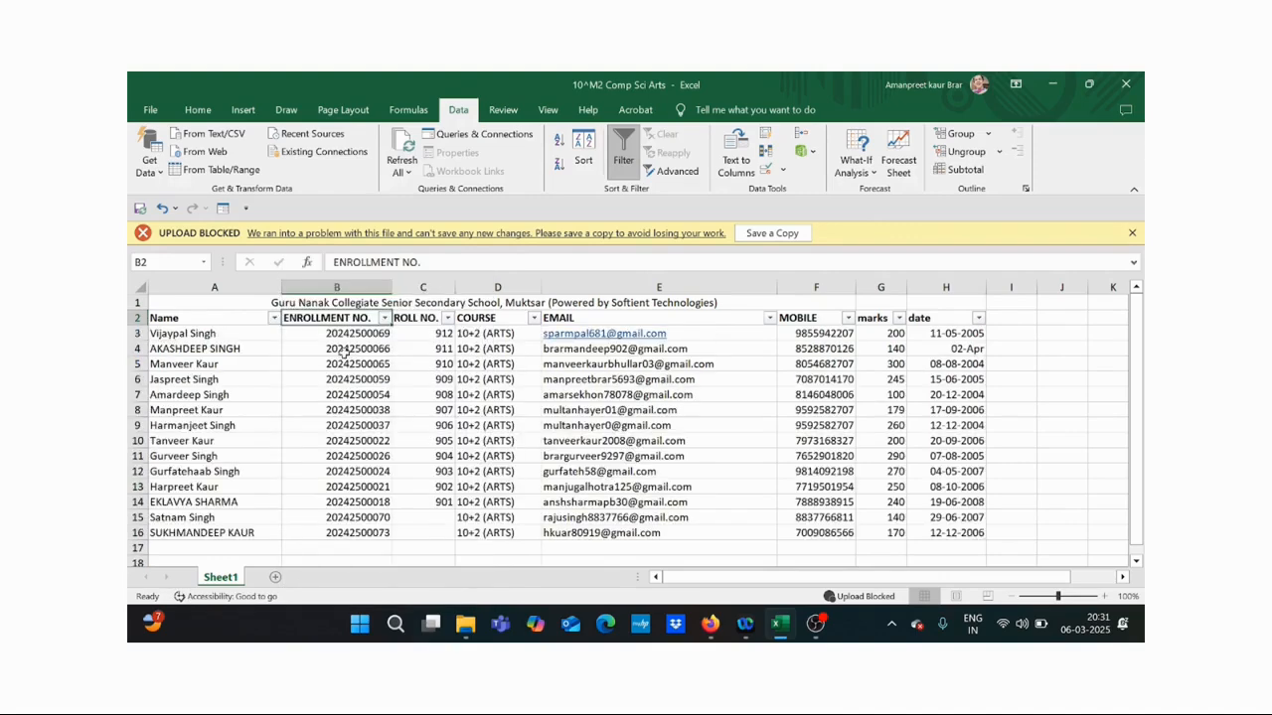
- Filter Name to contain 'veer' (3 of 14 students), then clear the Name filter
left_click(273, 318)
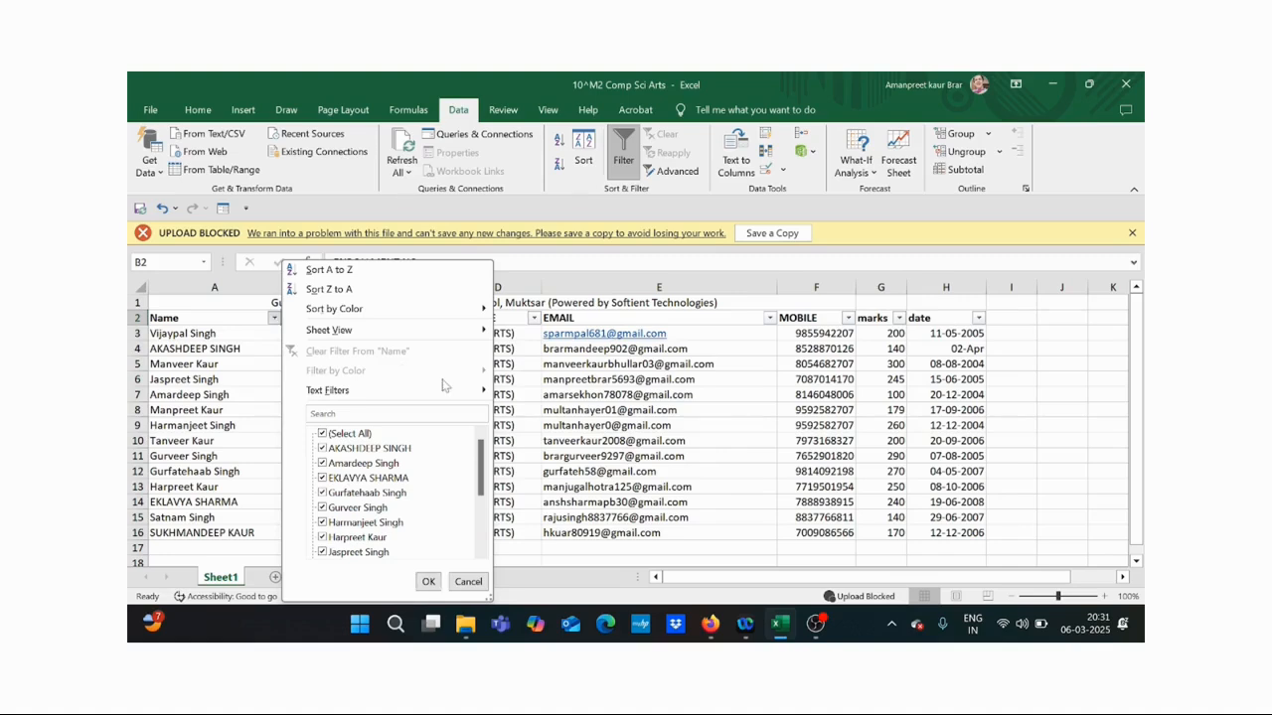
mouse_move(440, 395)
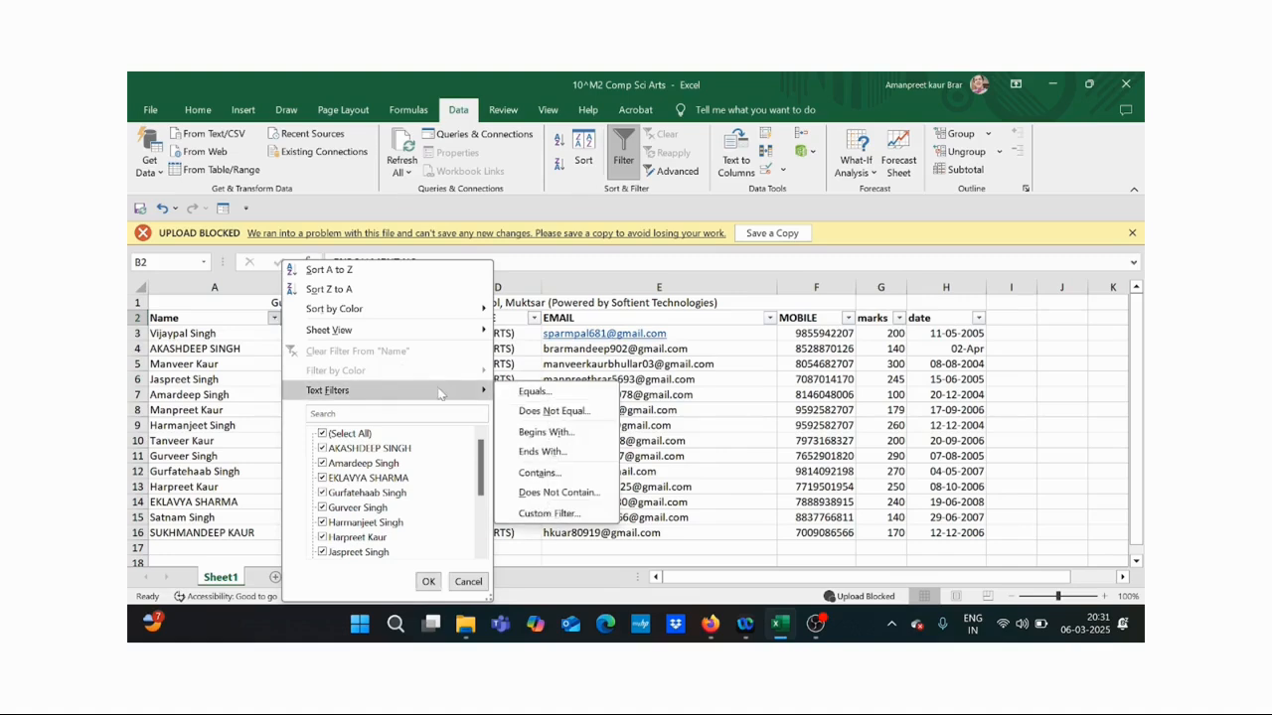
left_click(557, 481)
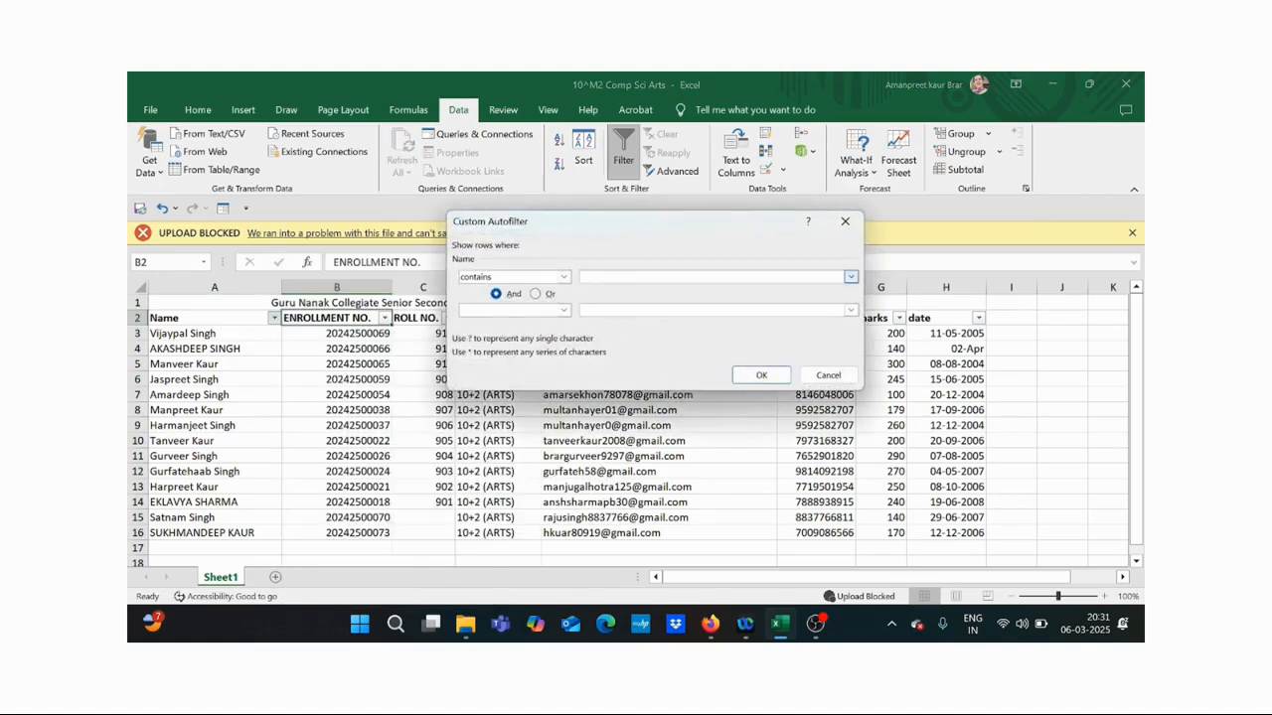
type("veer")
left_click(753, 376)
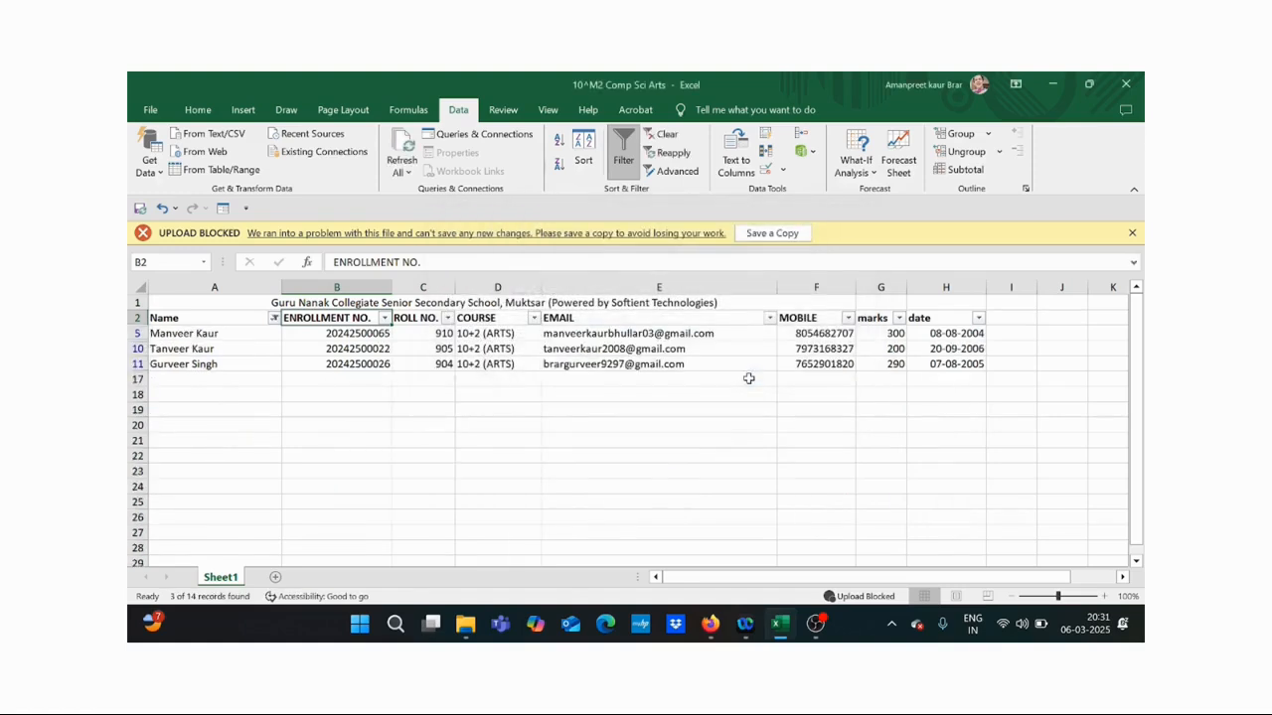
left_click(275, 320)
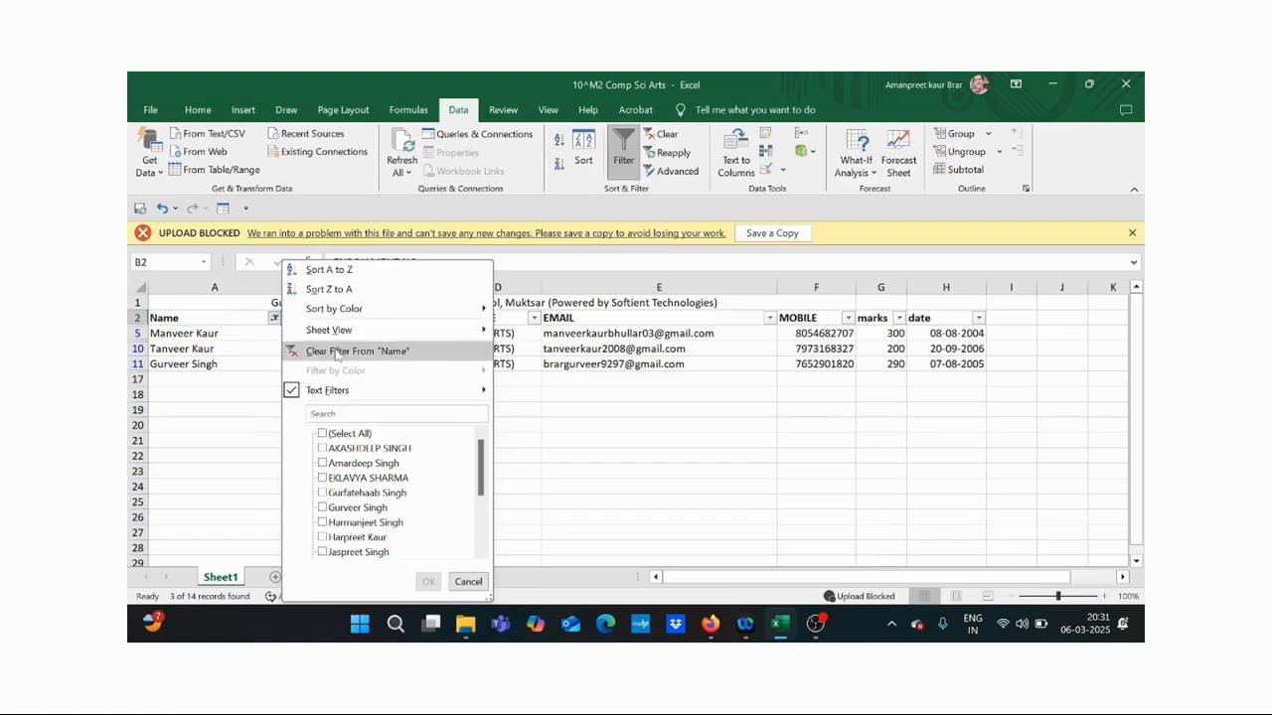
left_click(338, 353)
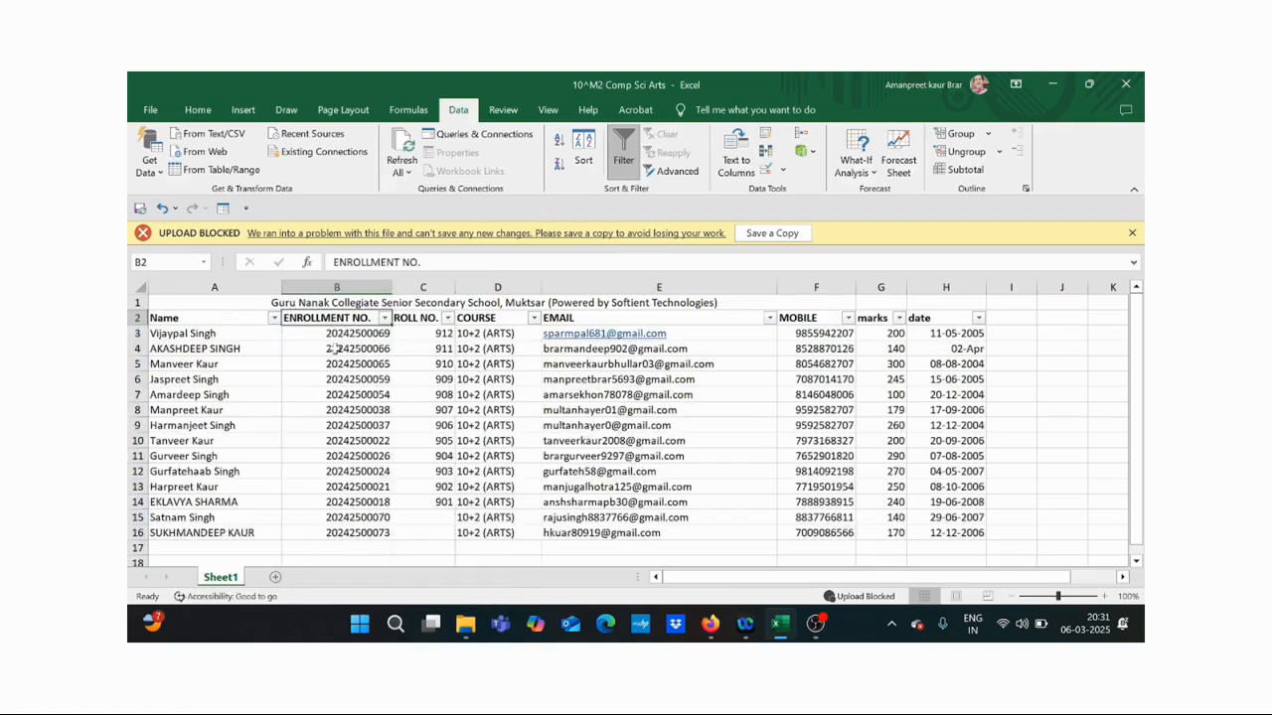
- Filter Name to not contain 'Singh' and not contain 'Kaur', leaving one student
left_click(274, 319)
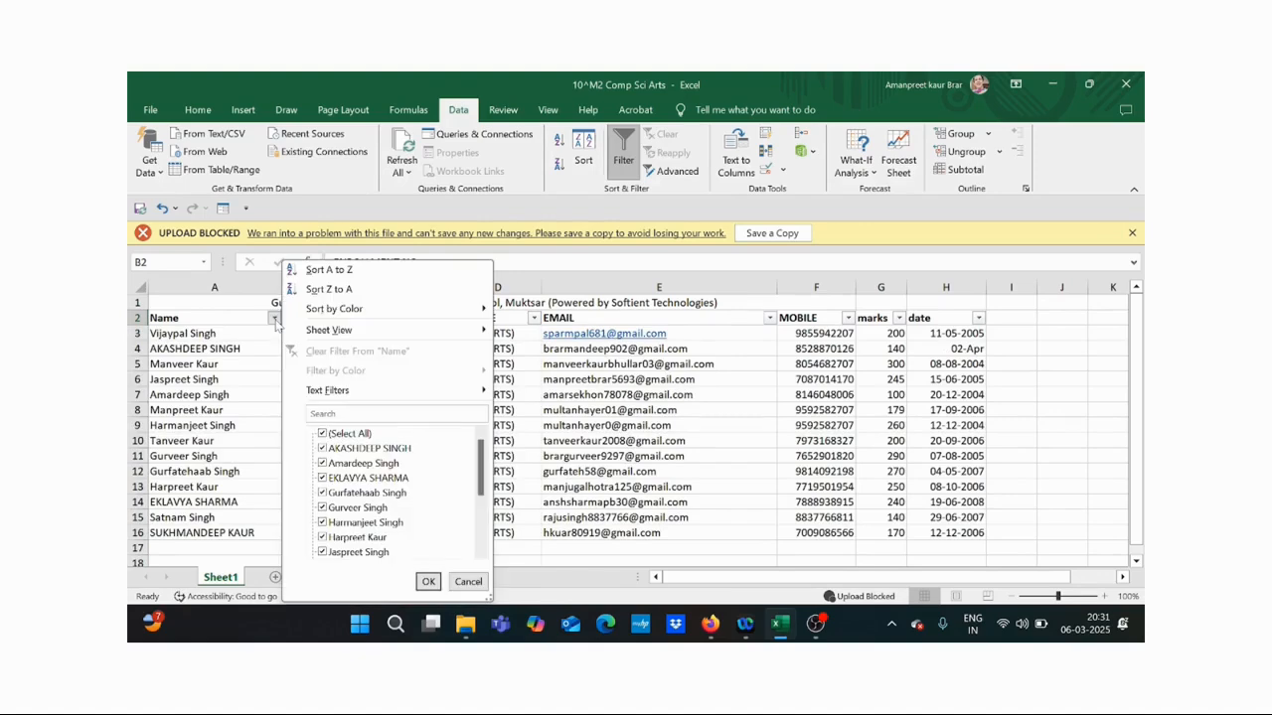
mouse_move(377, 400)
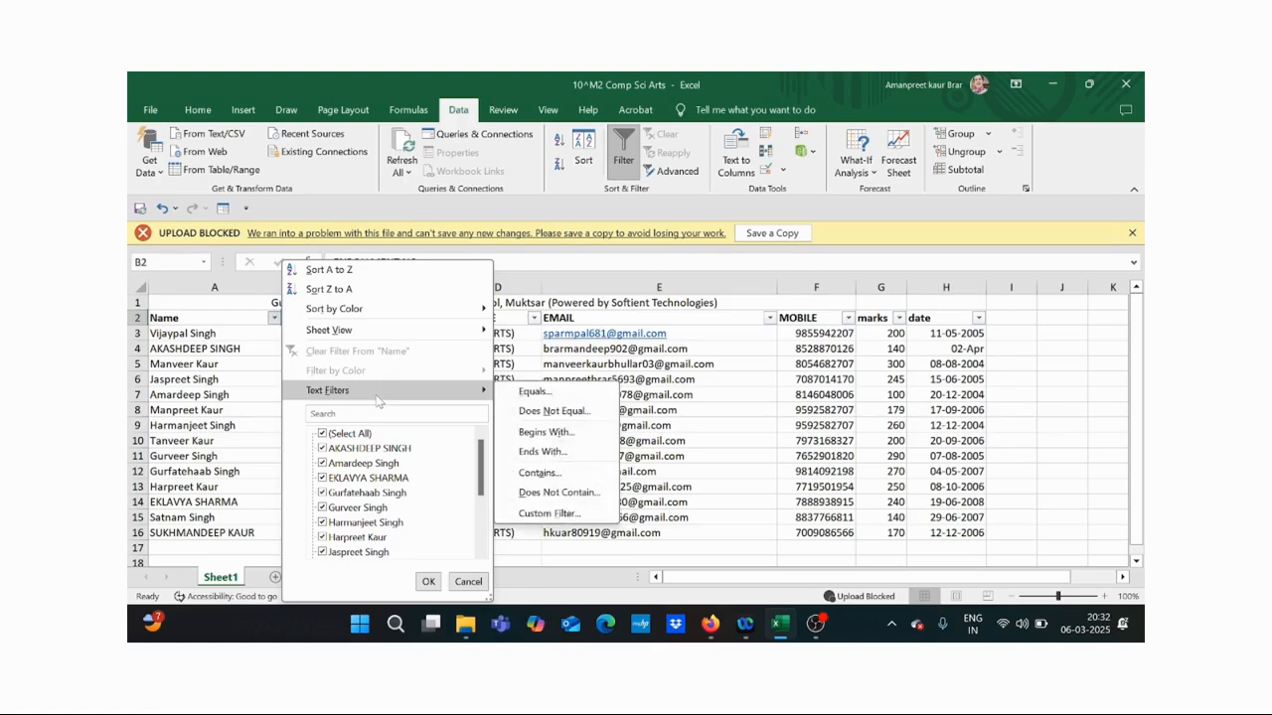
left_click(529, 493)
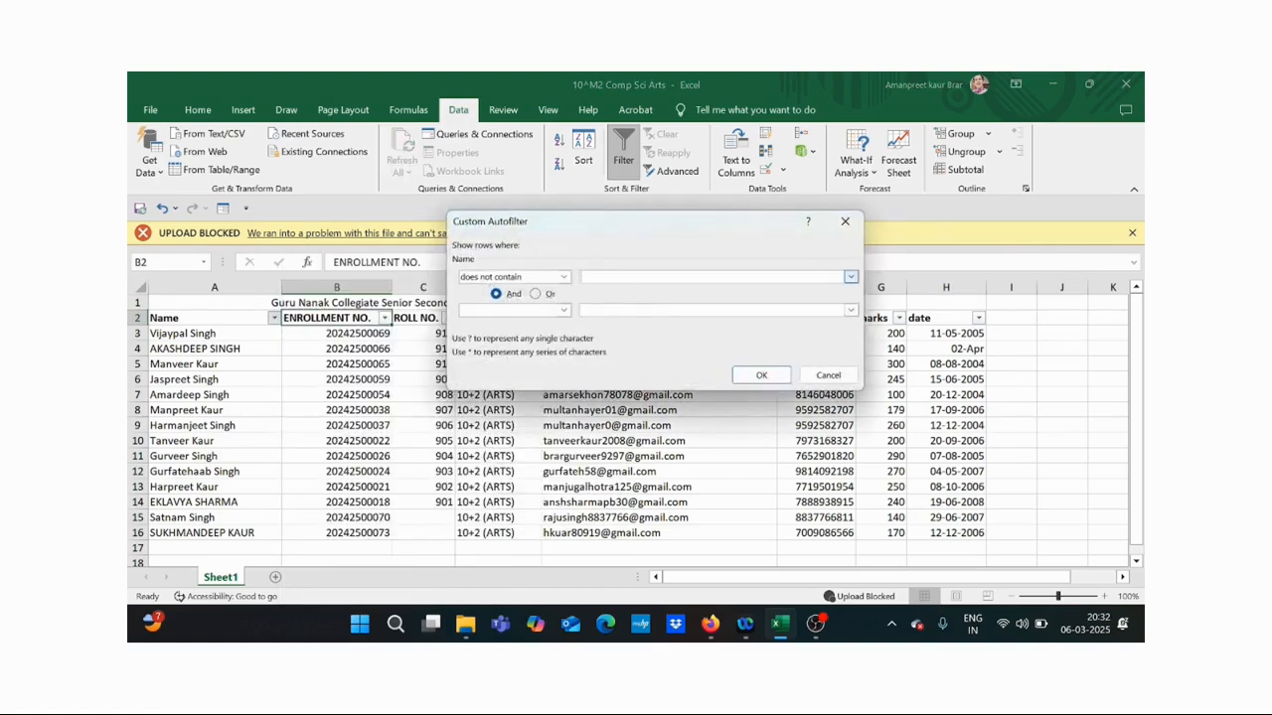
type("Singh")
left_click(564, 310)
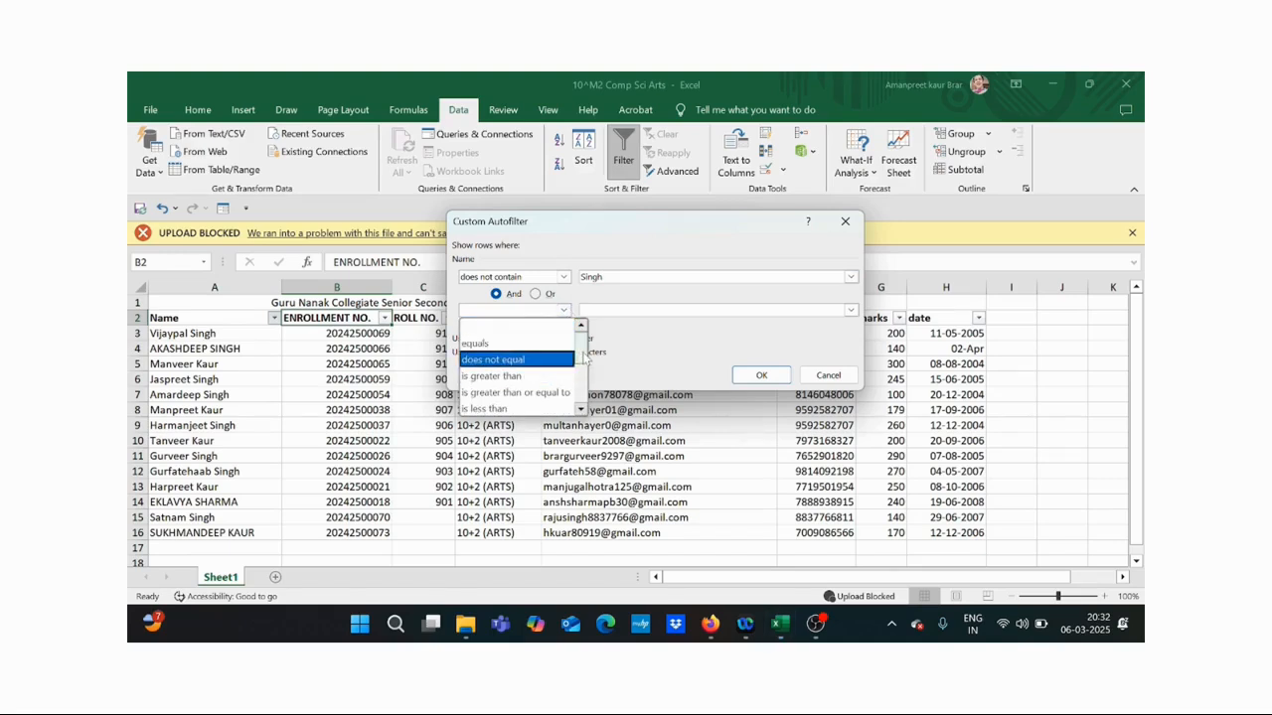
left_click_drag(587, 371, 588, 388)
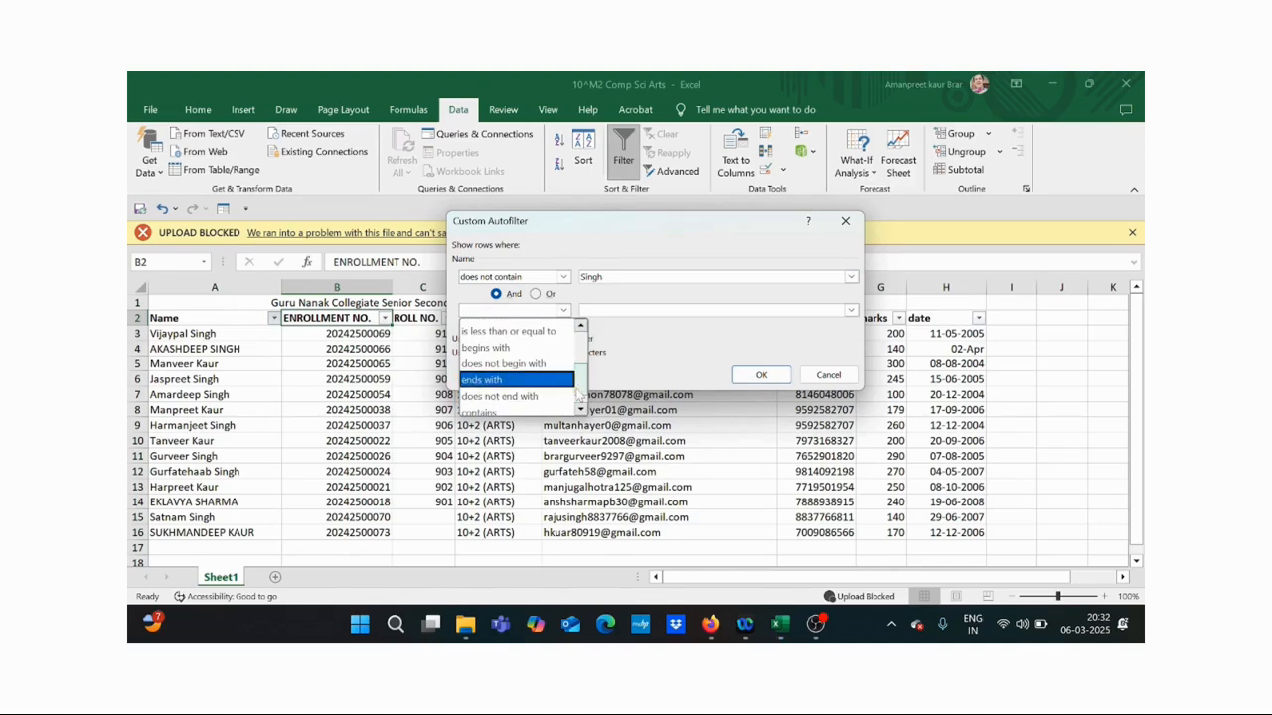
left_click_drag(581, 389, 582, 397)
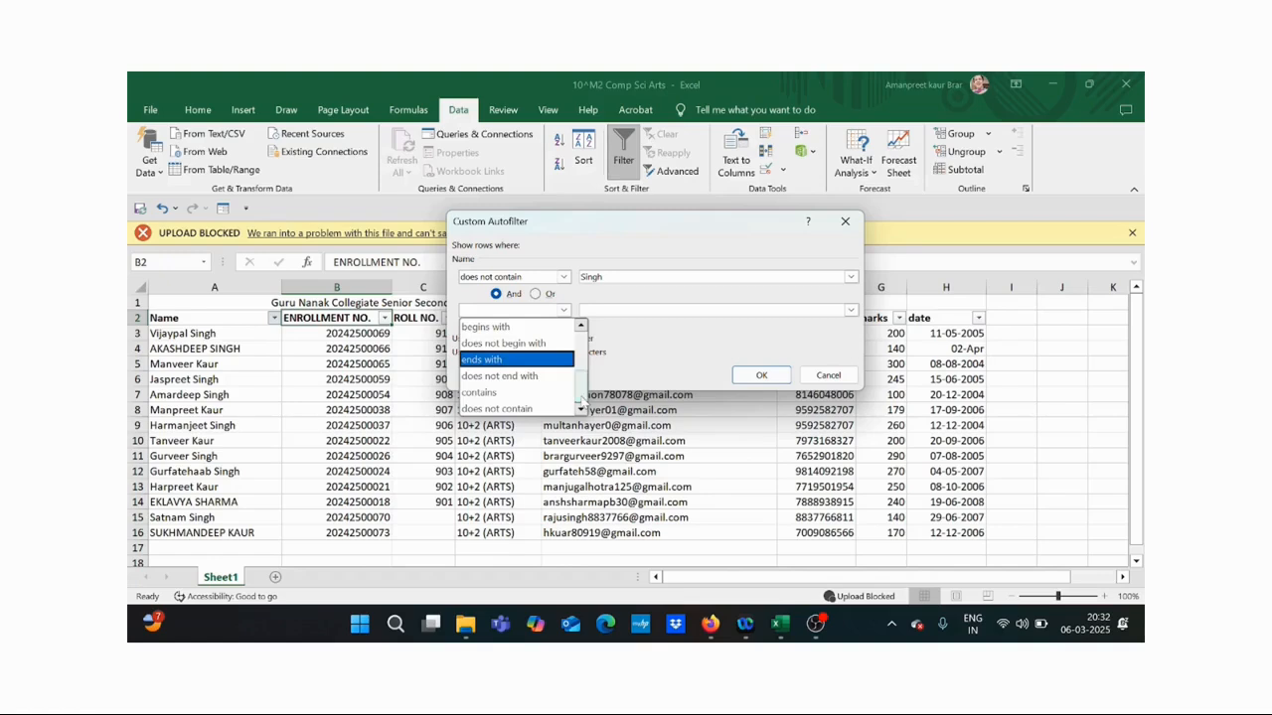
left_click(552, 409)
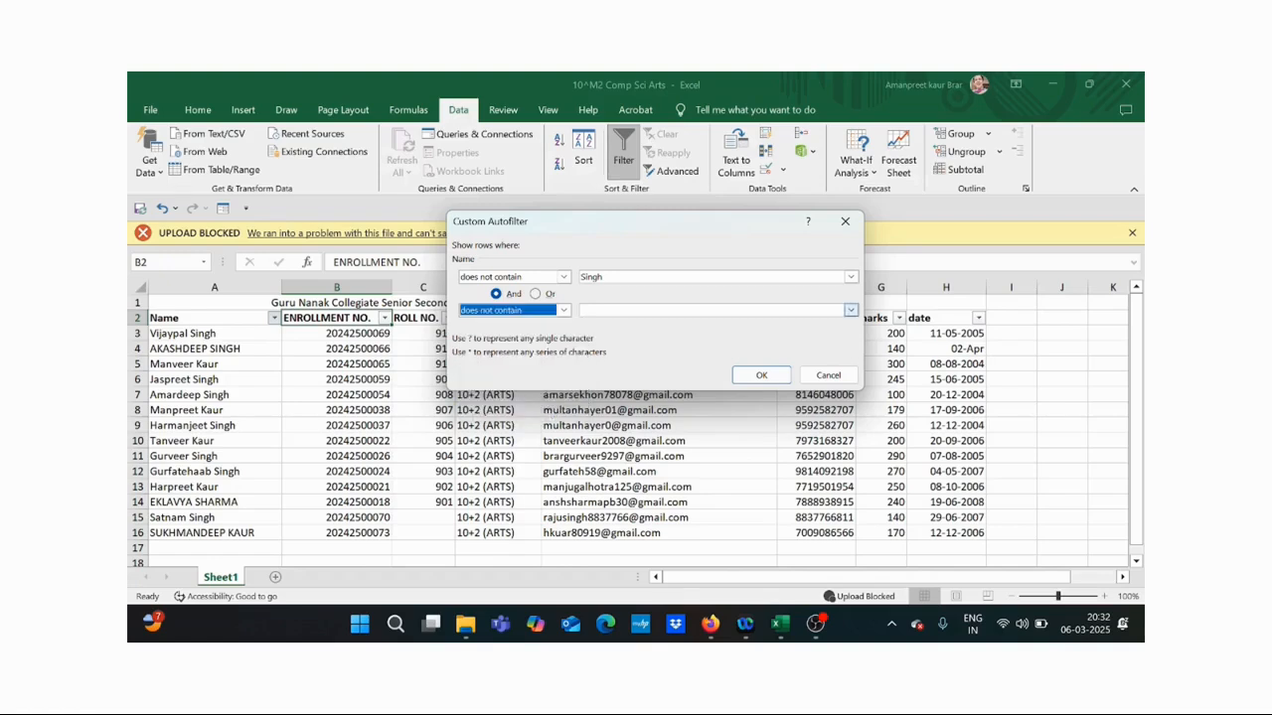
left_click(656, 310)
type("Kaur")
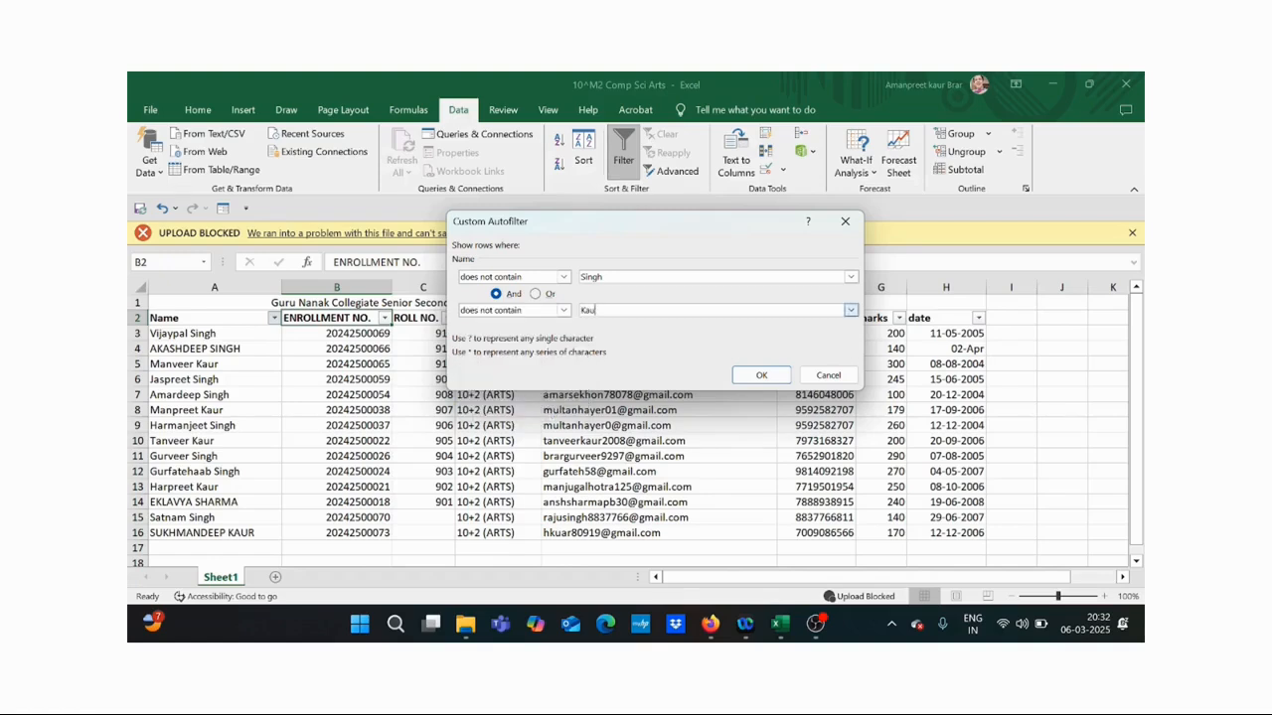
left_click(741, 374)
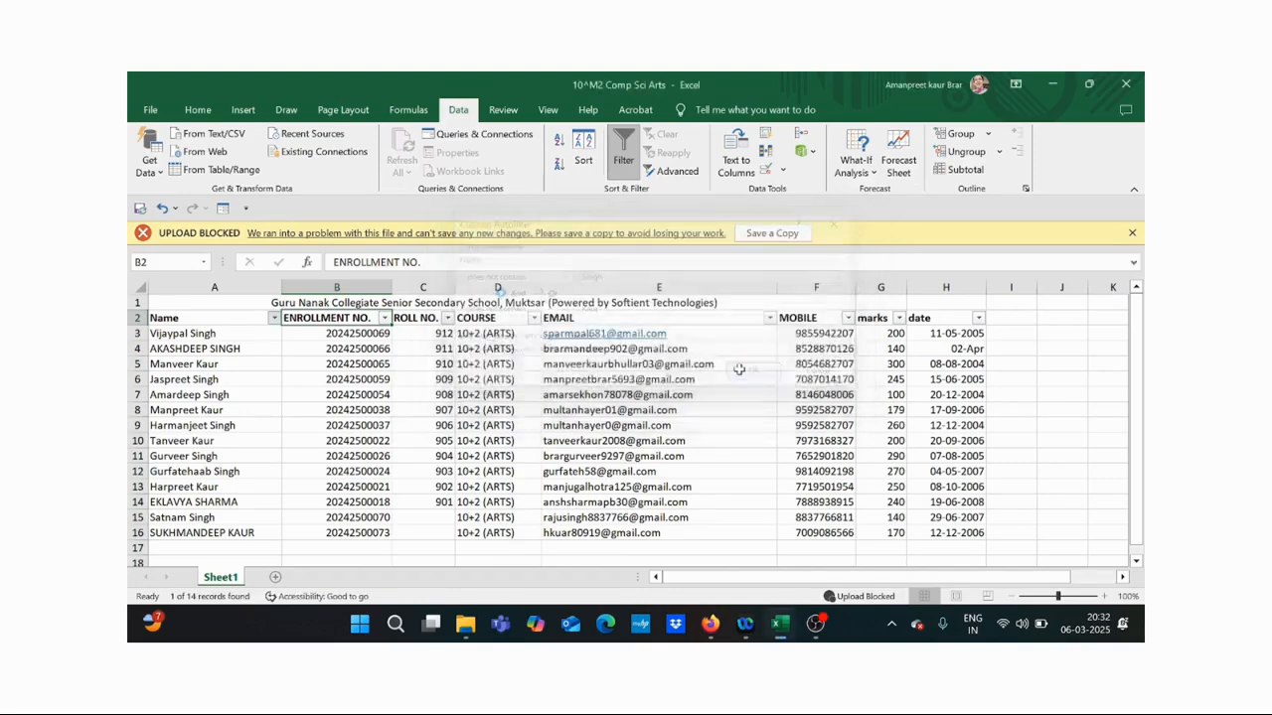